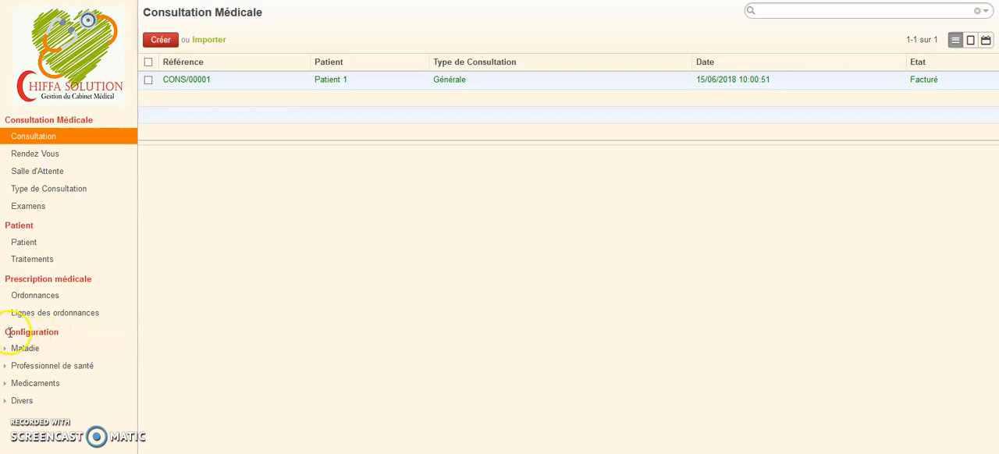
# Create a new record in the Medicaments list with the product name "Sirop toplexil".
pyautogui.click(10, 385)
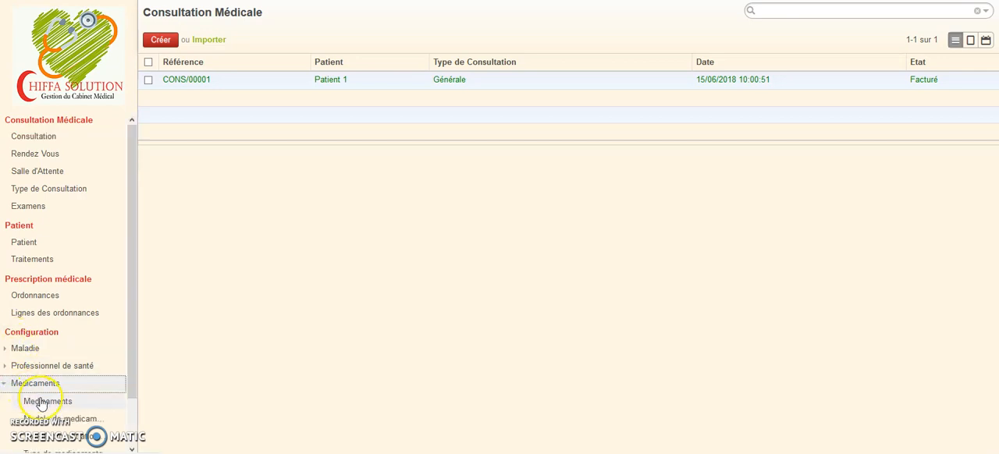
pyautogui.click(41, 402)
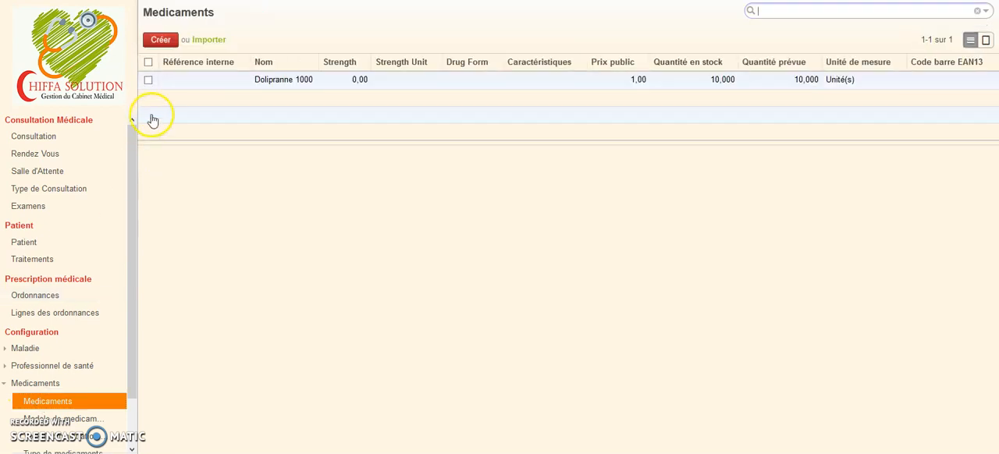
pyautogui.click(162, 41)
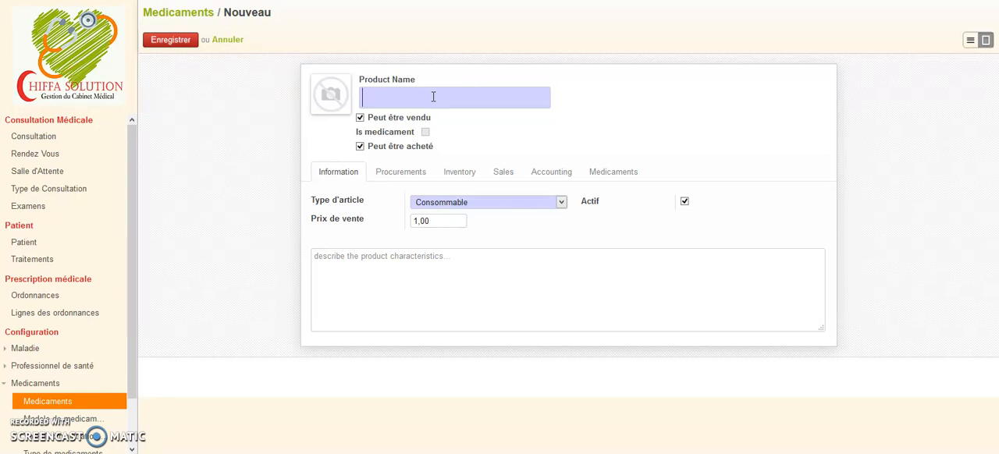
pyautogui.write('Sirop toplexil')
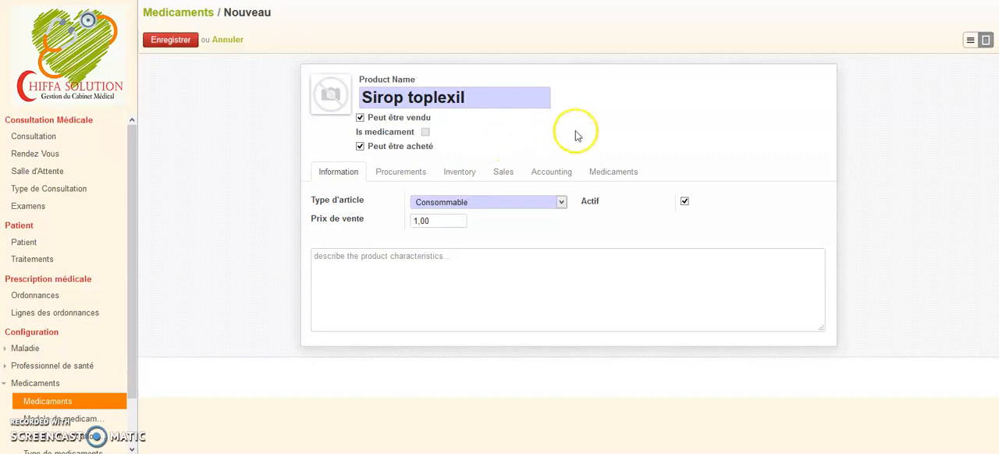
# Set the drug route of Sirop toplexil to Buccal in its medicament details.
pyautogui.click(598, 176)
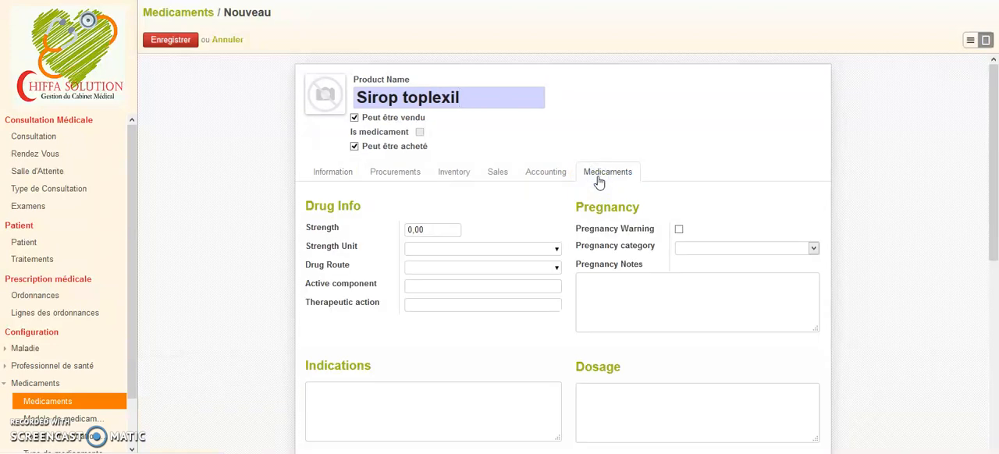
pyautogui.click(557, 251)
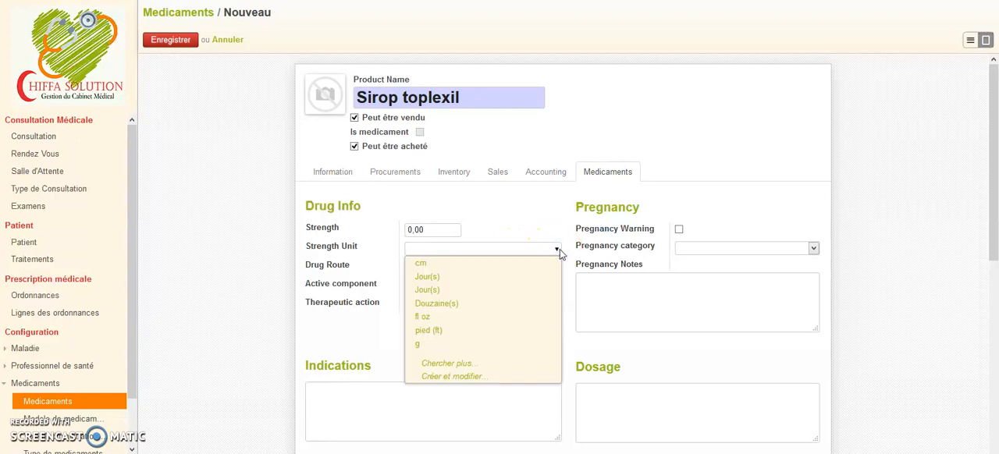
pyautogui.click(559, 249)
pyautogui.click(534, 213)
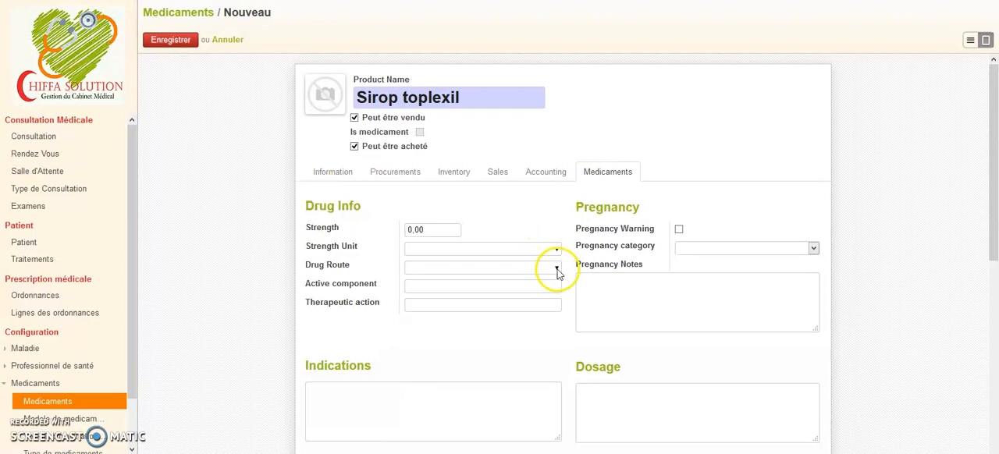
pyautogui.click(556, 268)
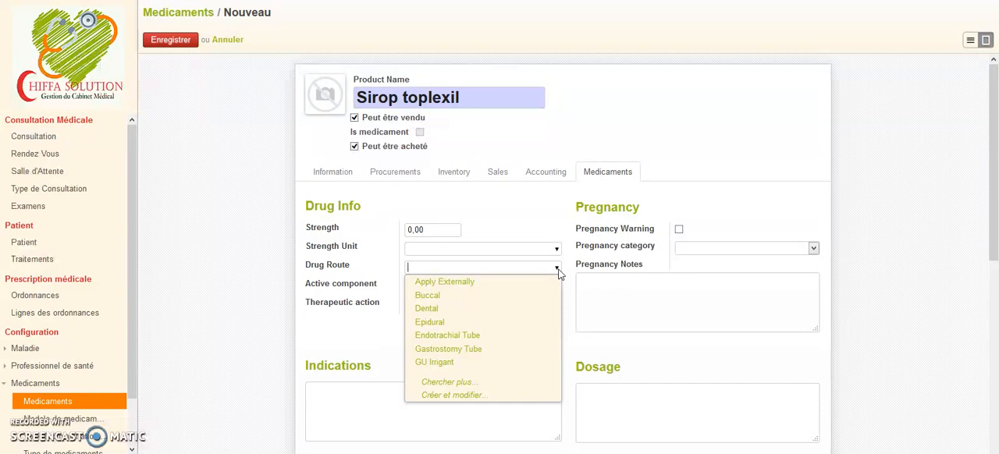
pyautogui.click(523, 297)
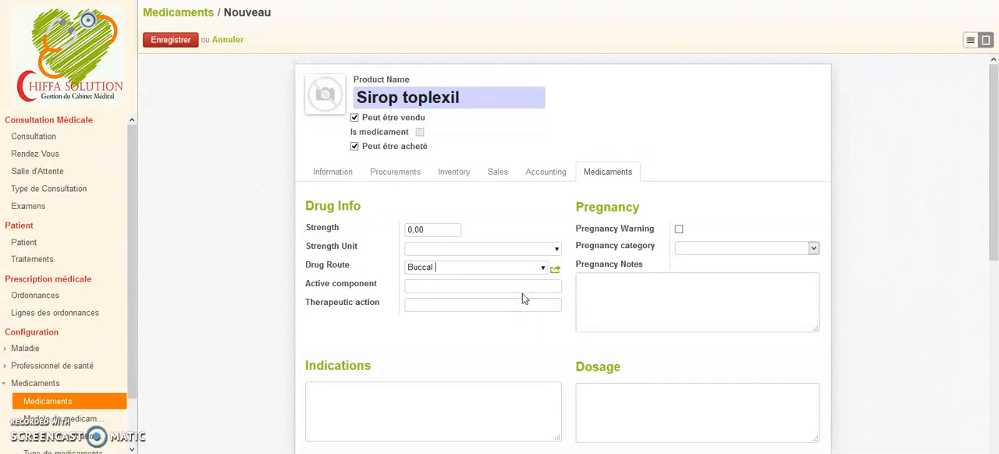
pyautogui.click(450, 408)
pyautogui.moveTo(985, 111); pyautogui.dragTo(989, 174)
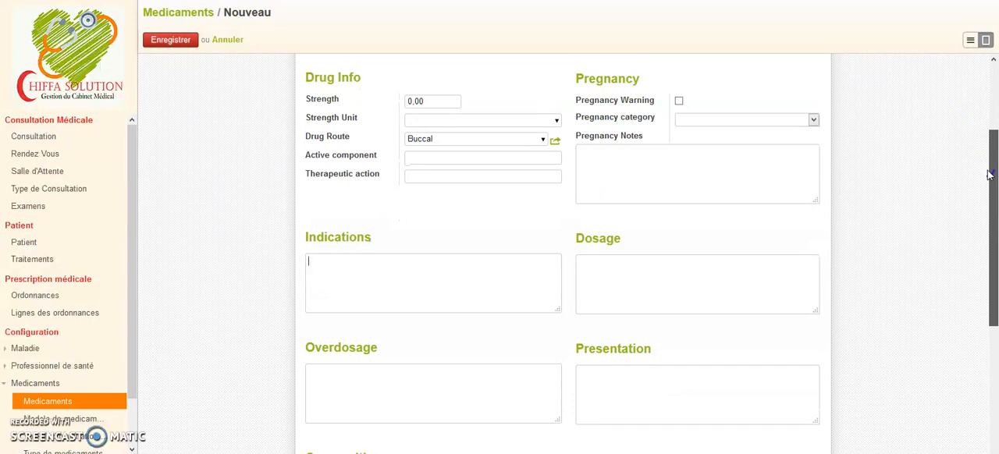
pyautogui.moveTo(989, 175); pyautogui.dragTo(994, 117)
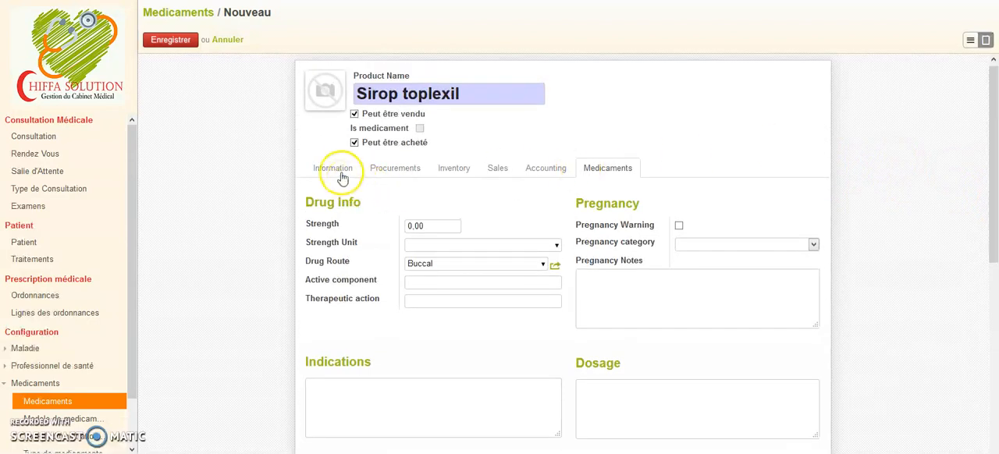
# Set the article type of Sirop toplexil to Article stockable and save the record.
pyautogui.click(338, 173)
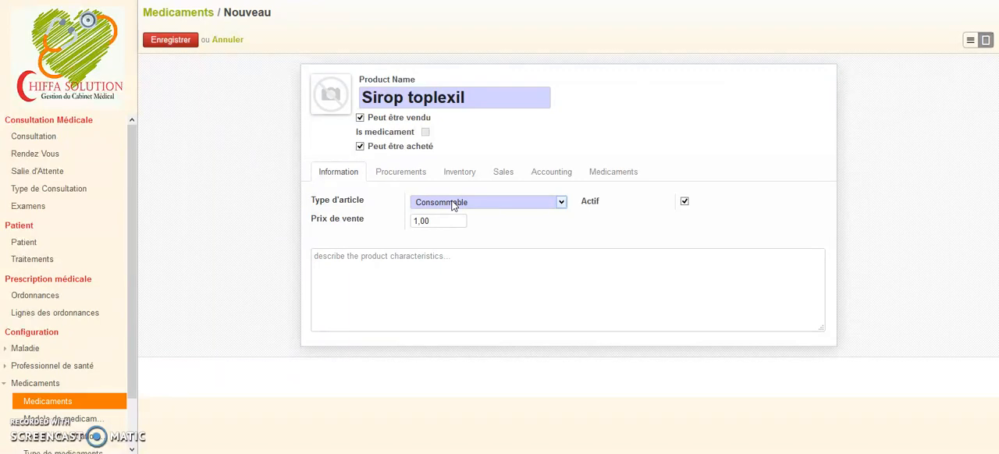
pyautogui.click(453, 205)
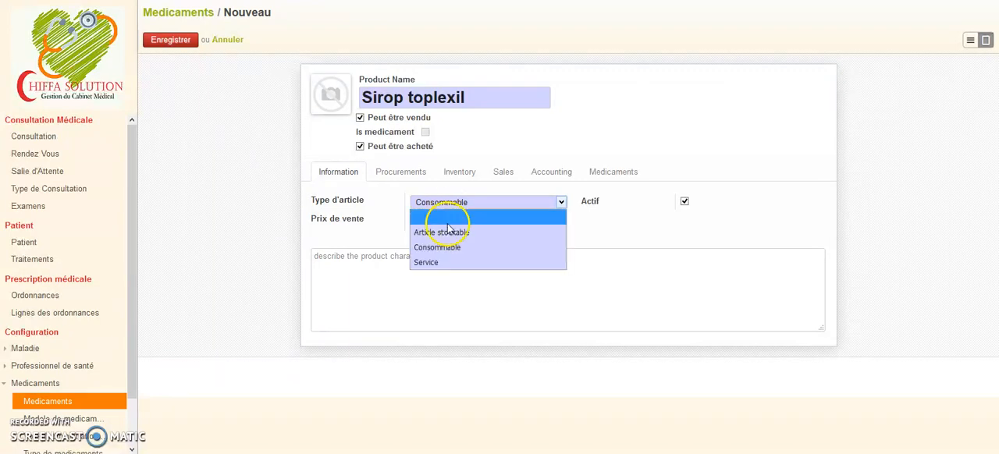
pyautogui.click(446, 236)
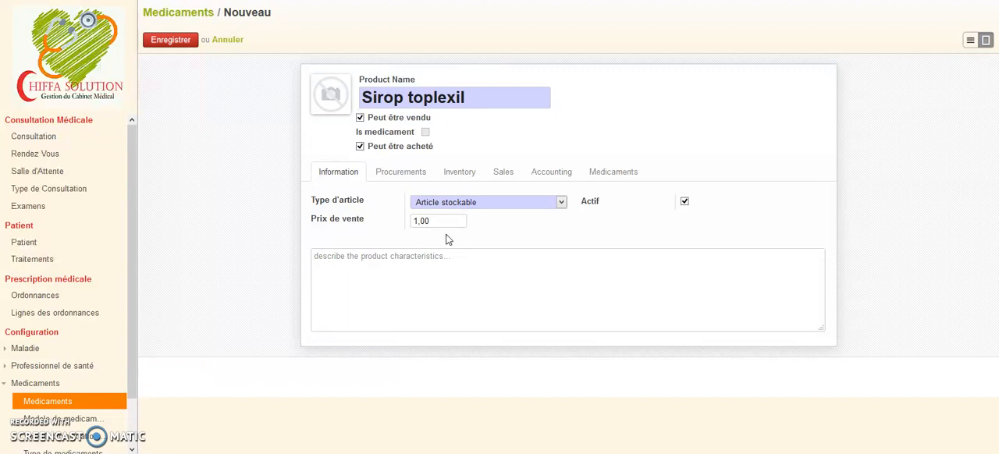
pyautogui.click(439, 225)
pyautogui.click(400, 201)
pyautogui.click(166, 40)
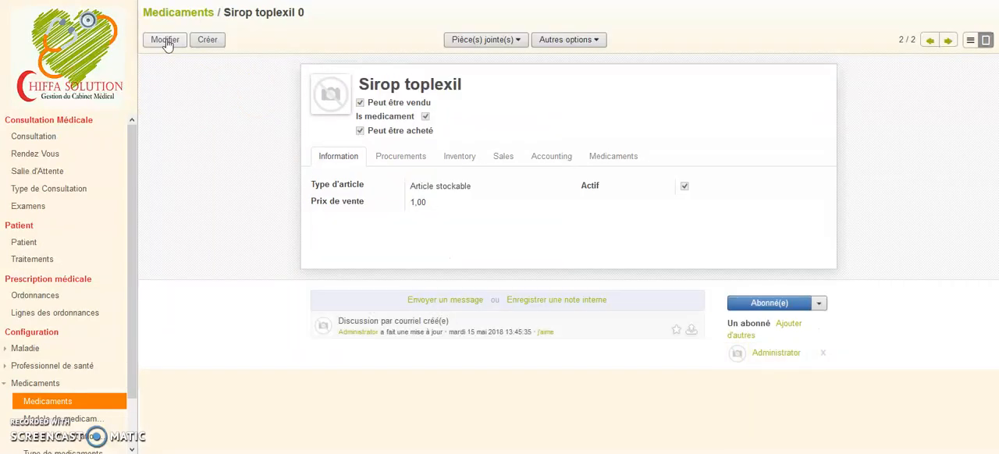
# Edit the saved Sirop toplexil record to set its sale price to 200 and save it.
pyautogui.click(165, 39)
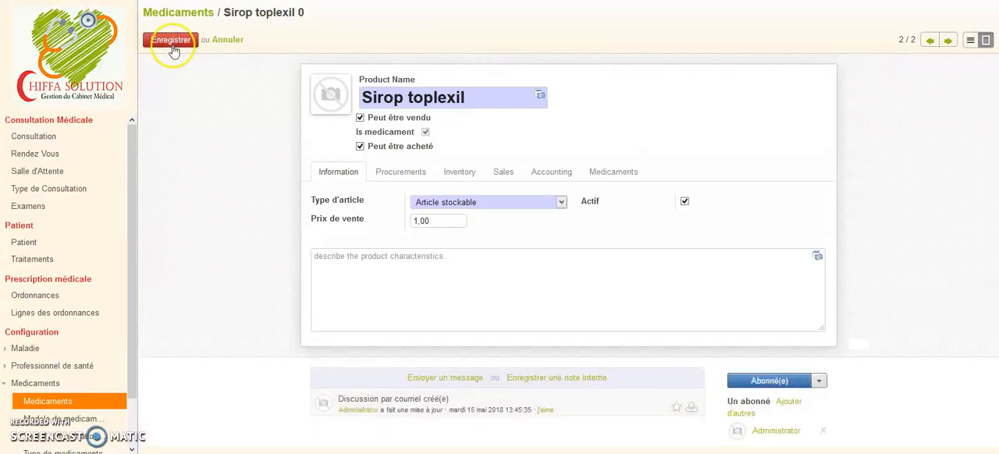
pyautogui.click(393, 220)
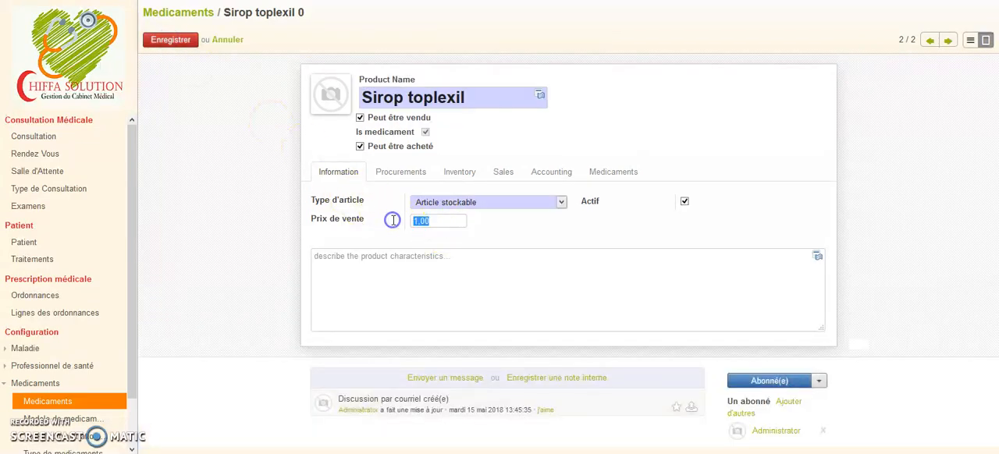
pyautogui.write('200')
pyautogui.click(181, 43)
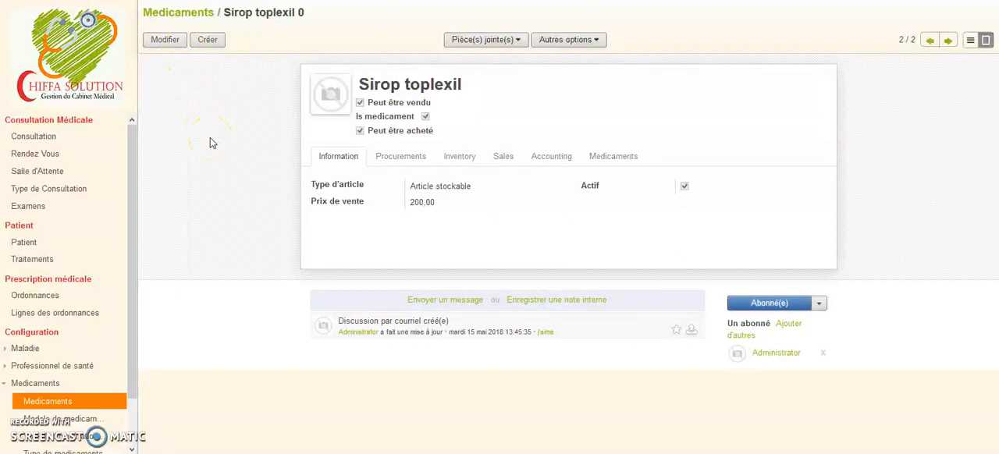
# Create a new record in the Patients list named "Patient test".
pyautogui.click(24, 242)
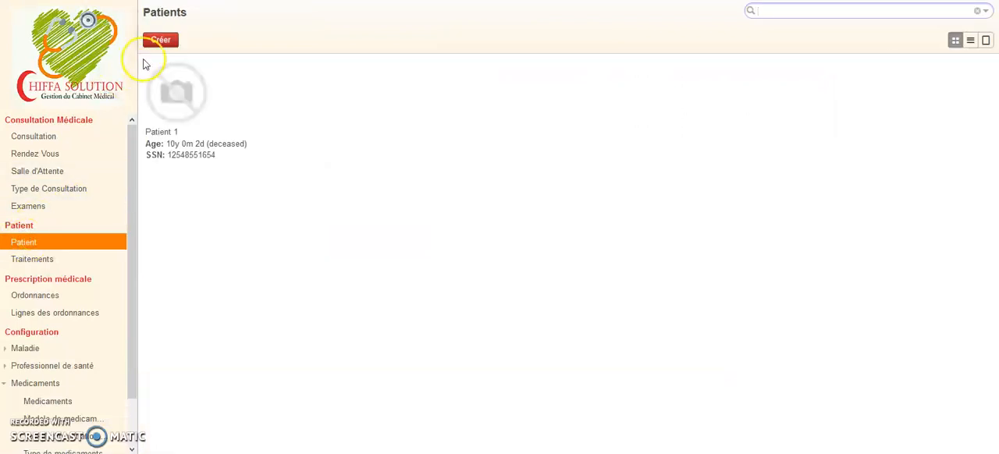
pyautogui.click(156, 44)
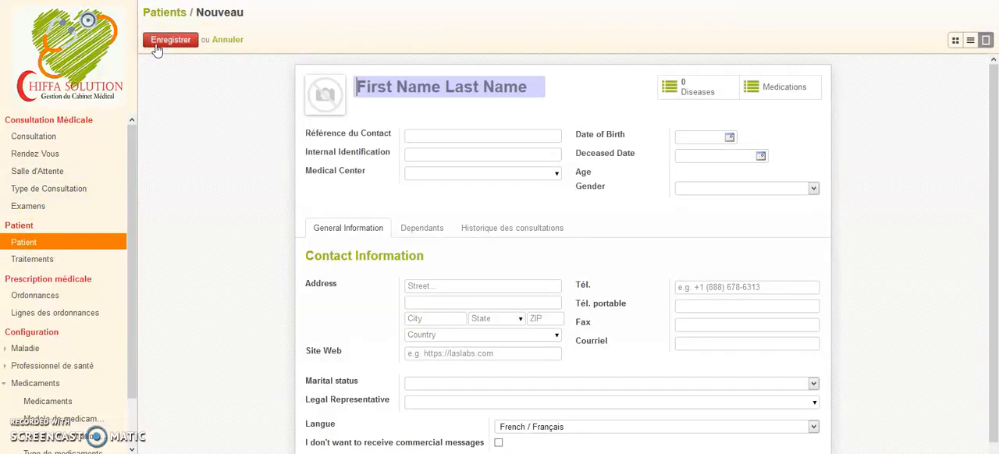
pyautogui.write('P')
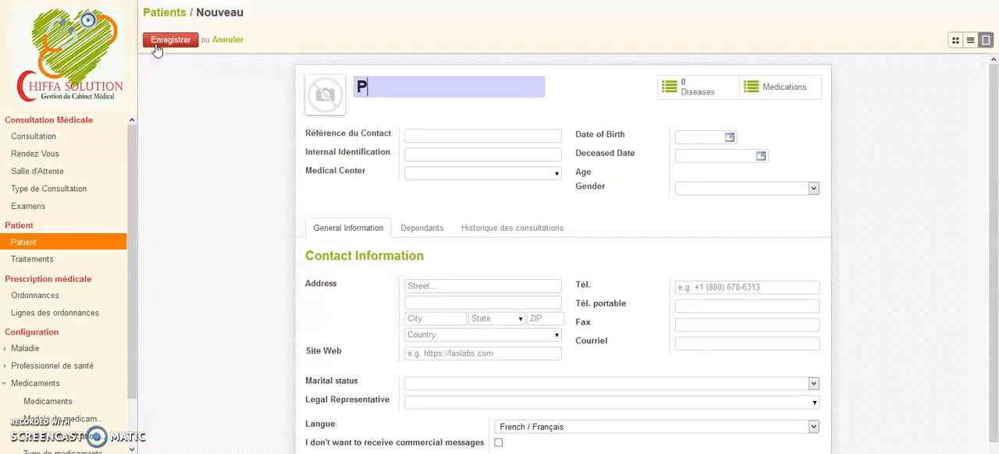
pyautogui.write('atient ')
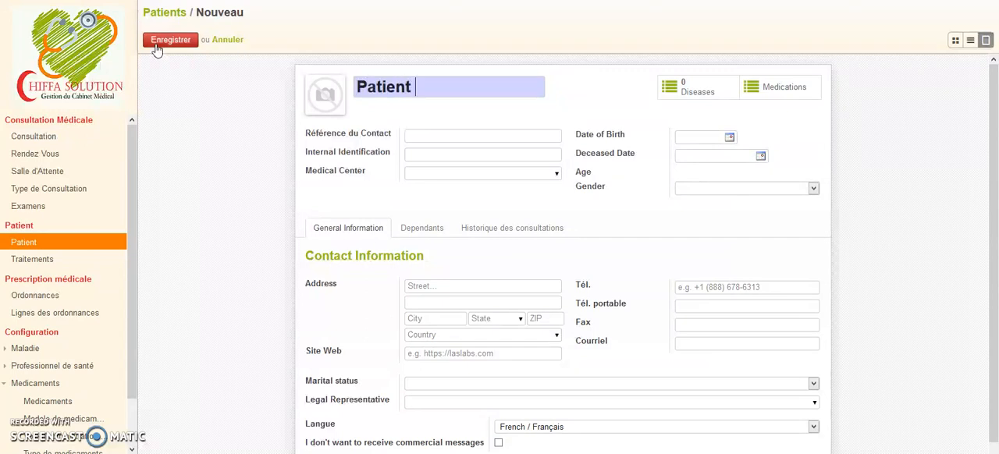
pyautogui.write('ttest')
pyautogui.press('BackSpace')
pyautogui.press('BackSpace')
pyautogui.press('BackSpace')
pyautogui.press('BackSpace')
pyautogui.write('est')
# Fill in the patient's contact reference number and internal identification number.
pyautogui.click(421, 134)
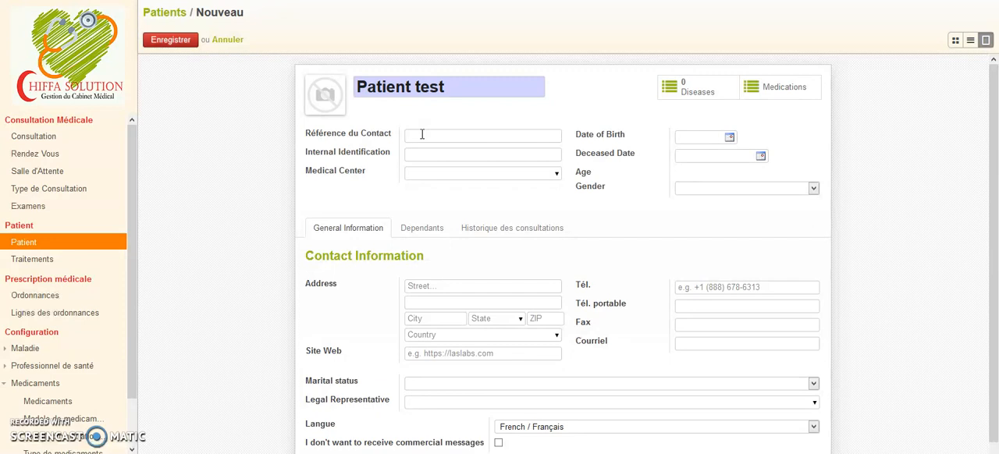
pyautogui.write('1234564654654')
pyautogui.click(441, 155)
pyautogui.write('001')
# Enter the patient's date of birth and set the deceased date to 13/06/2018.
pyautogui.click(730, 137)
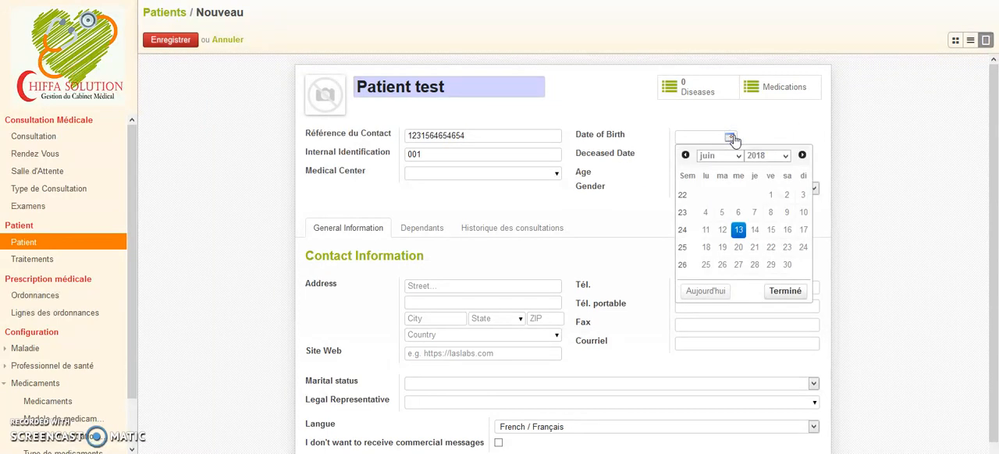
pyautogui.click(771, 162)
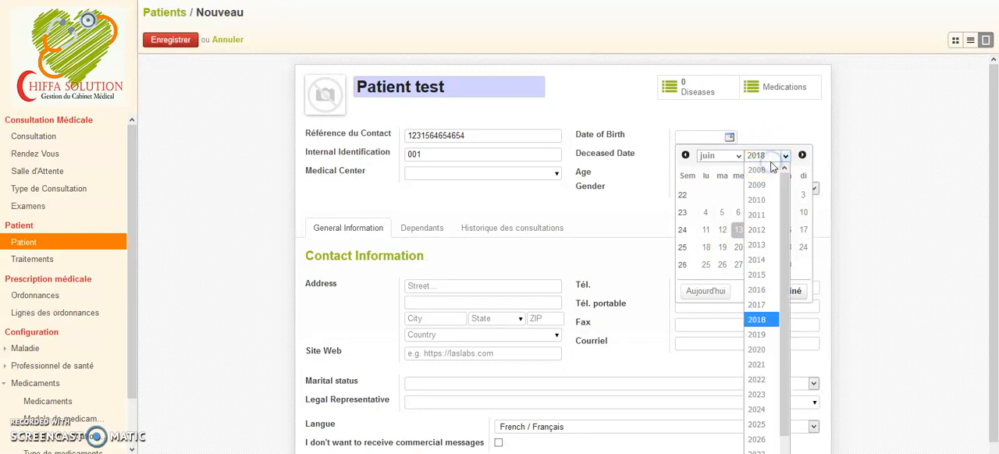
pyautogui.click(764, 169)
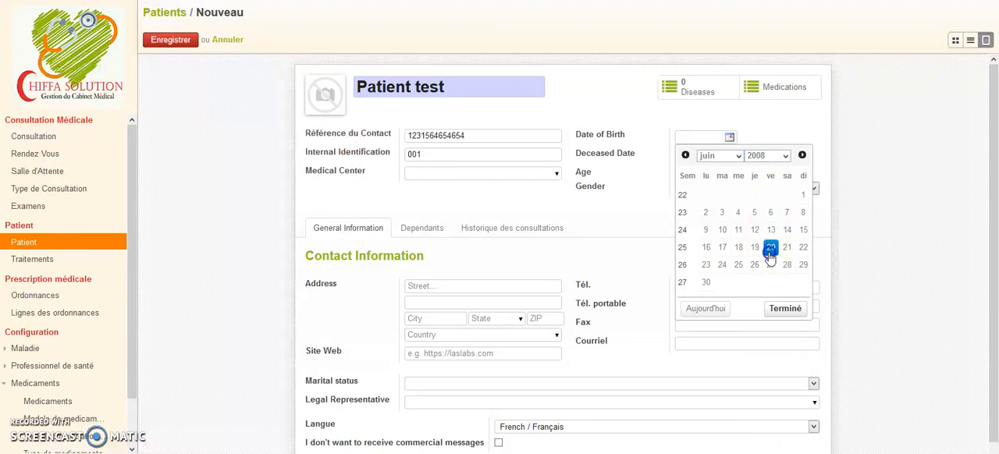
pyautogui.click(770, 247)
pyautogui.click(760, 158)
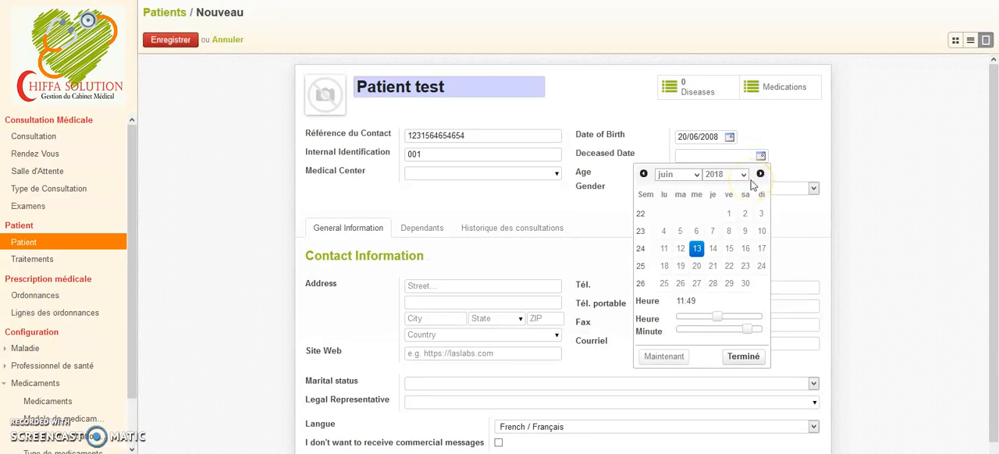
pyautogui.click(696, 250)
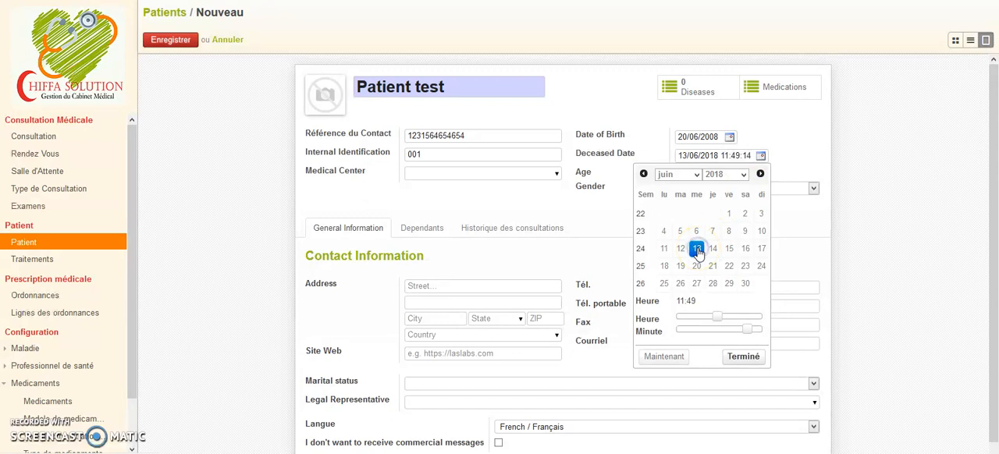
pyautogui.click(744, 357)
# Set the patient's gender to Male, check the consultation history, and save the patient record.
pyautogui.click(809, 190)
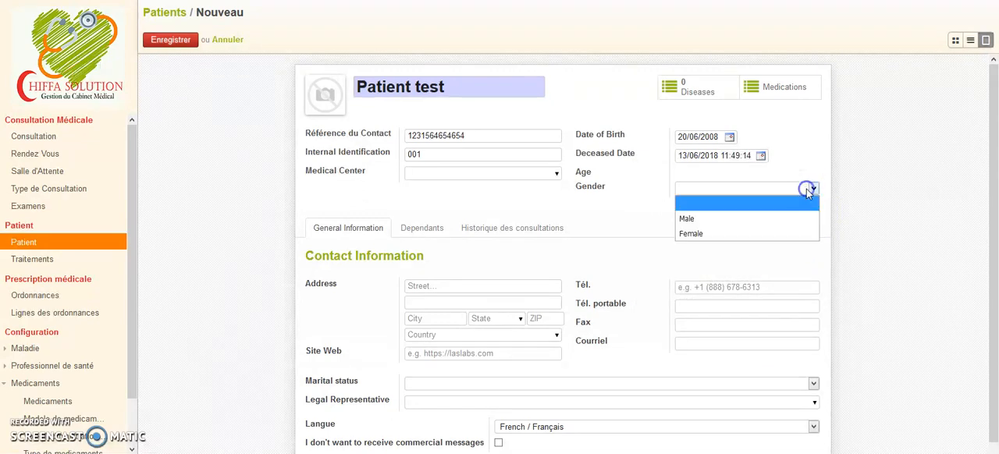
pyautogui.click(774, 219)
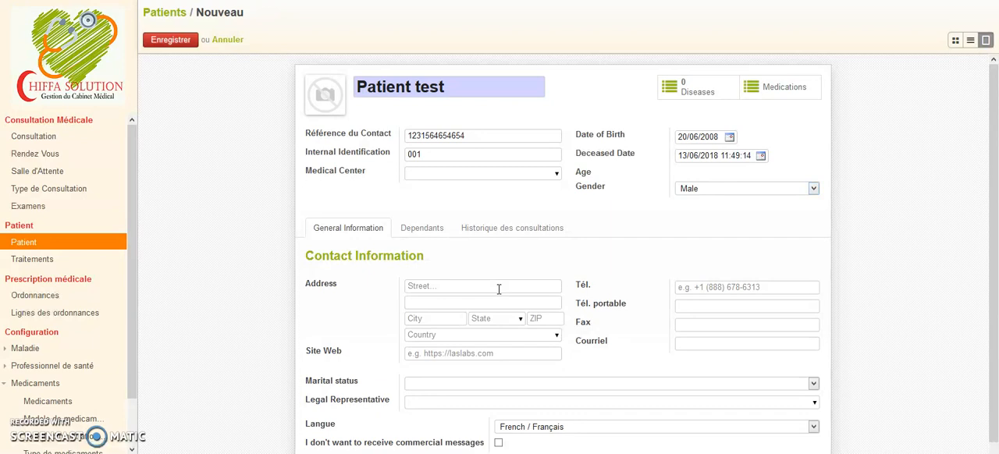
pyautogui.click(472, 230)
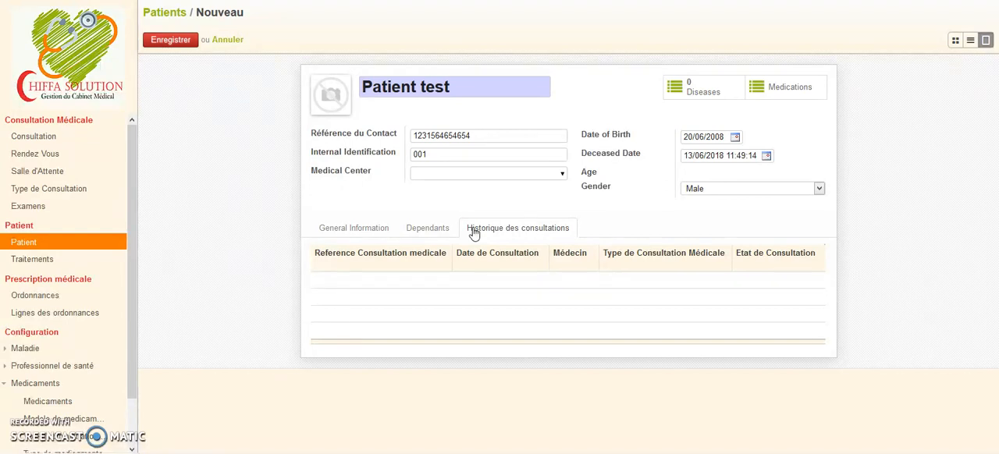
pyautogui.click(175, 40)
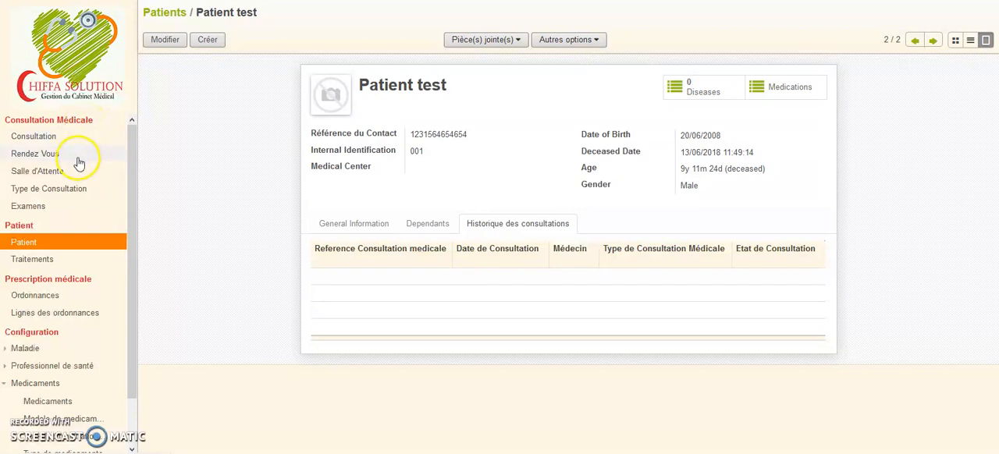
# Create a new appointment in the Rendez Vous list for "Patient test" with consultation type Générale.
pyautogui.click(78, 160)
pyautogui.click(163, 40)
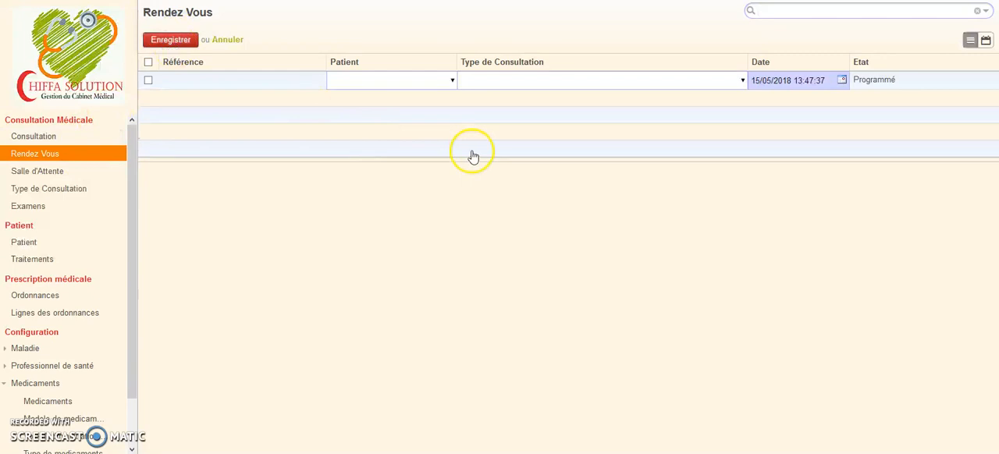
pyautogui.click(454, 82)
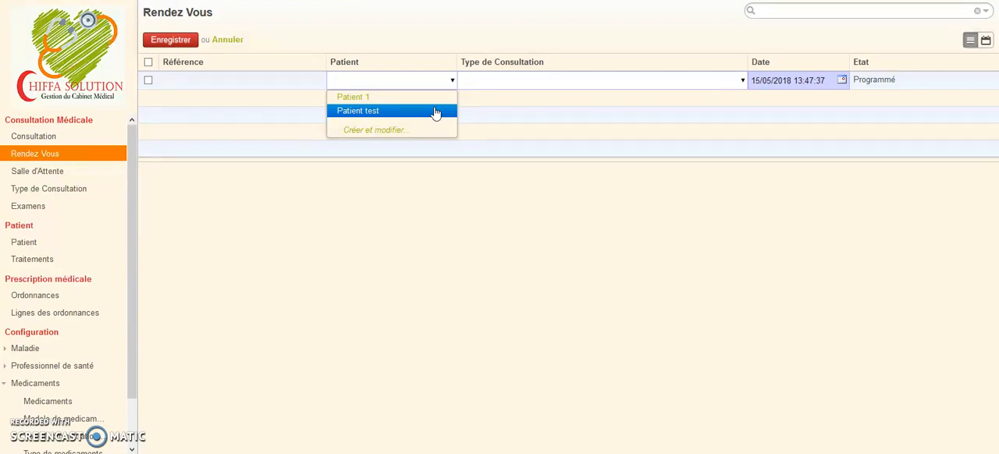
pyautogui.click(435, 112)
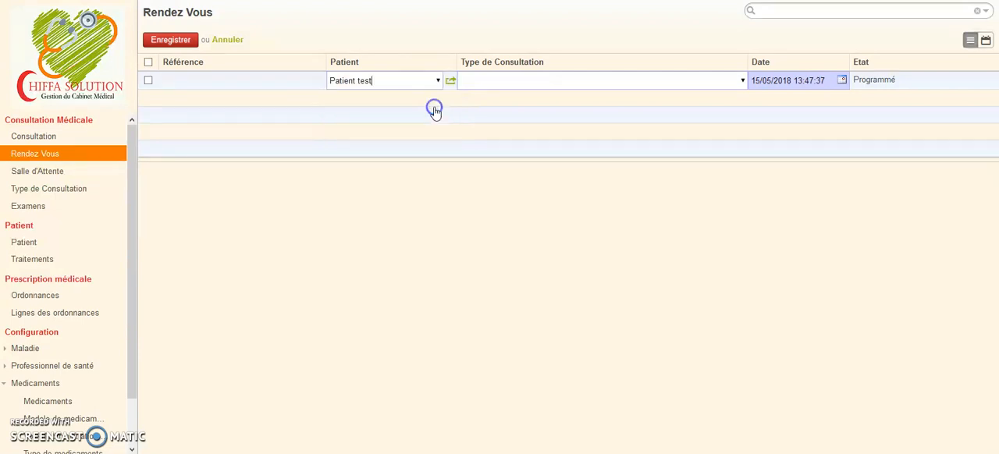
pyautogui.click(742, 80)
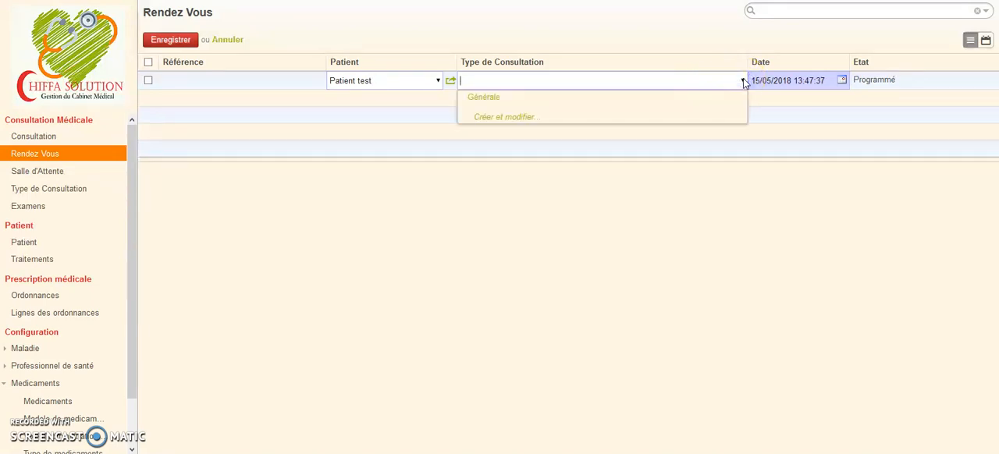
pyautogui.click(731, 97)
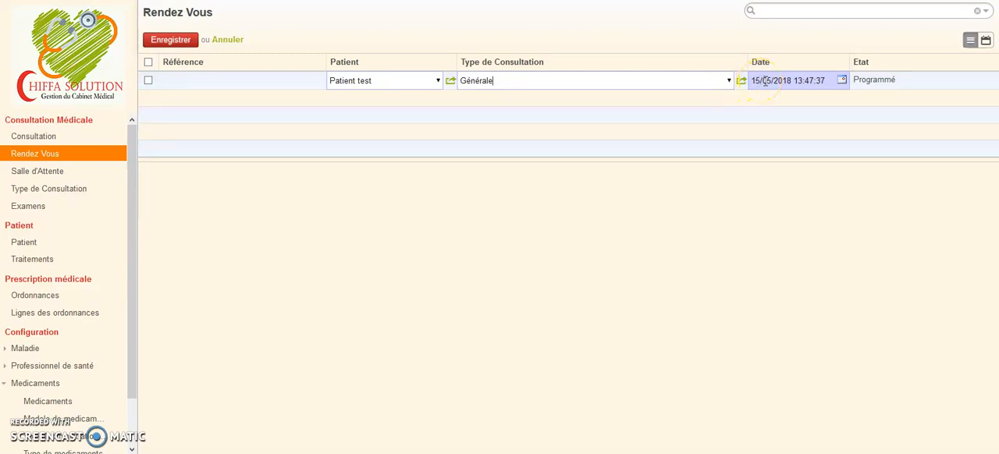
# Set the appointment's date to 13/06/2018 at 09:00 and save it.
pyautogui.click(769, 81)
pyautogui.click(771, 81)
pyautogui.press('BackSpace')
pyautogui.write('6')
pyautogui.click(757, 81)
pyautogui.press('BackSpace')
pyautogui.write('3')
pyautogui.click(841, 80)
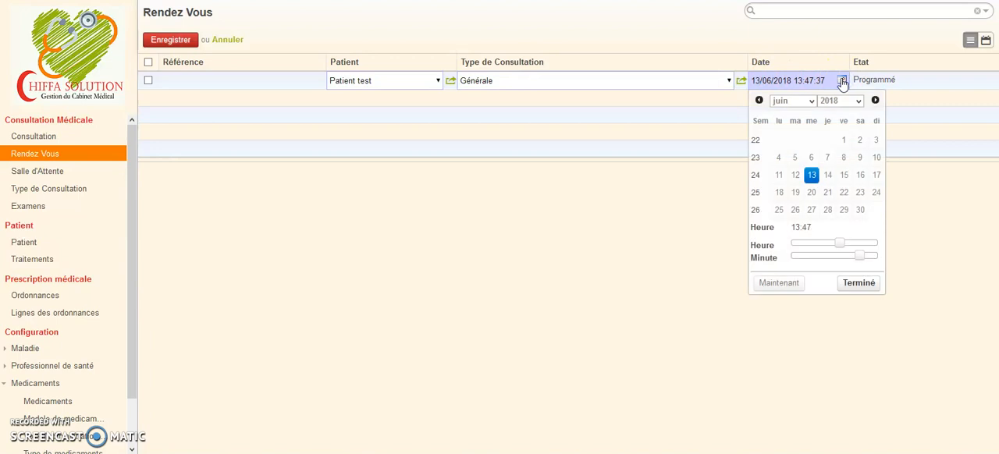
pyautogui.moveTo(836, 245); pyautogui.dragTo(790, 263)
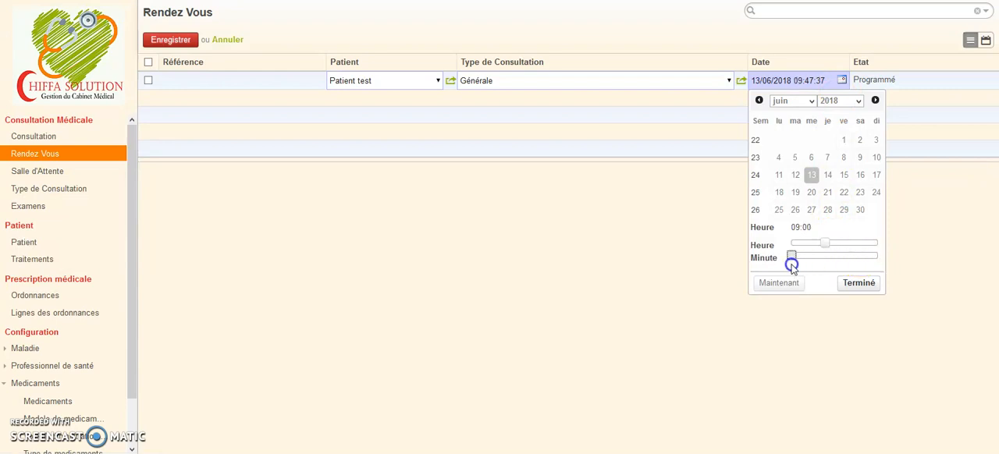
pyautogui.click(841, 286)
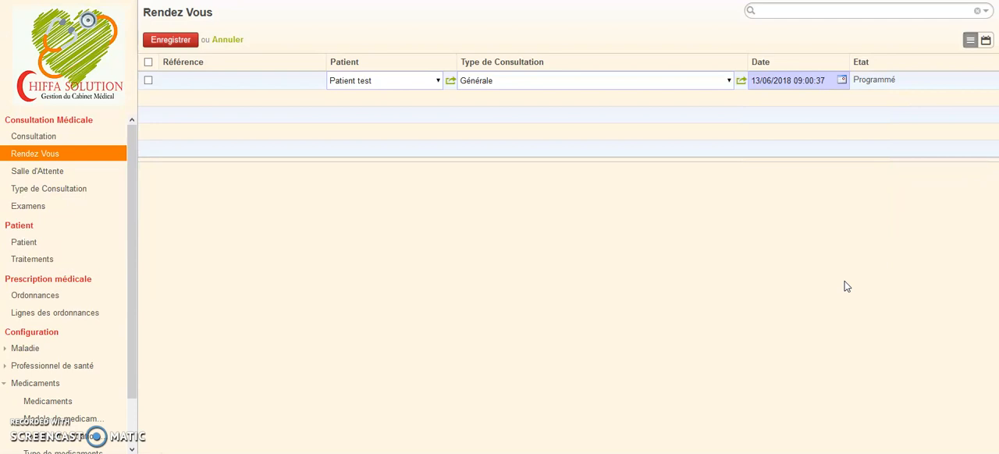
pyautogui.click(183, 39)
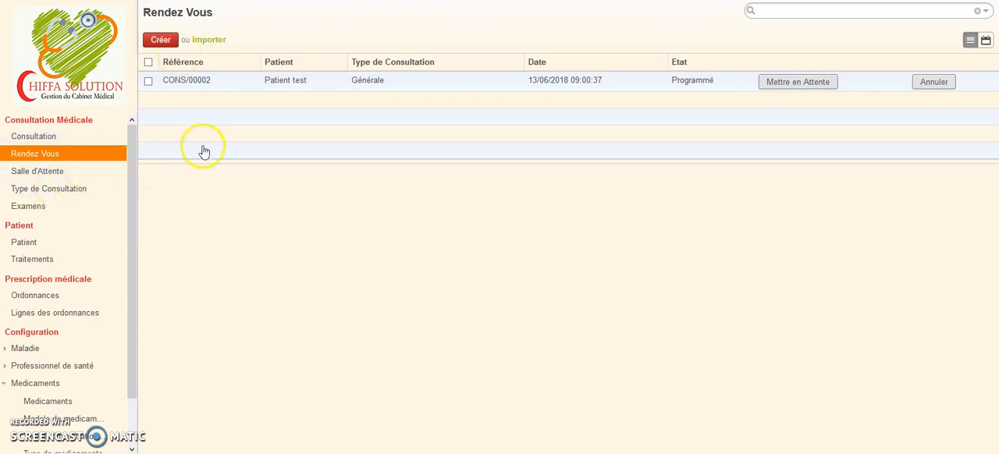
# Put Patient test's scheduled appointment into the waiting state (En Attente).
pyautogui.click(814, 87)
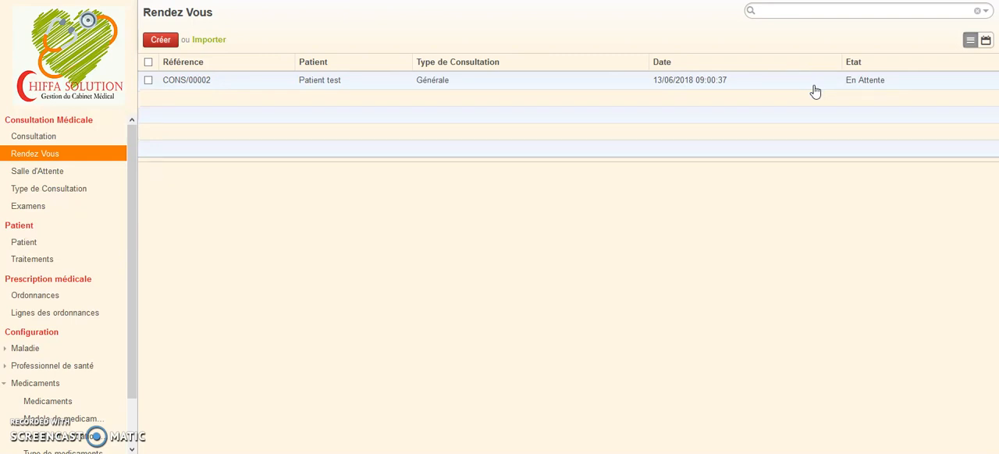
pyautogui.press('super+c')
pyautogui.click(456, 250)
# Open Patient test's record in the waiting room list and call the patient in to begin the consultation.
pyautogui.click(59, 173)
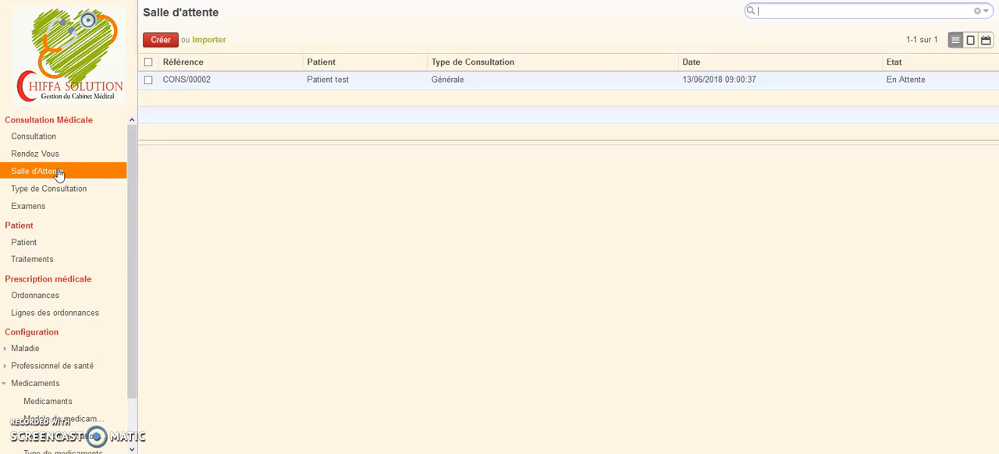
pyautogui.click(231, 87)
pyautogui.click(231, 88)
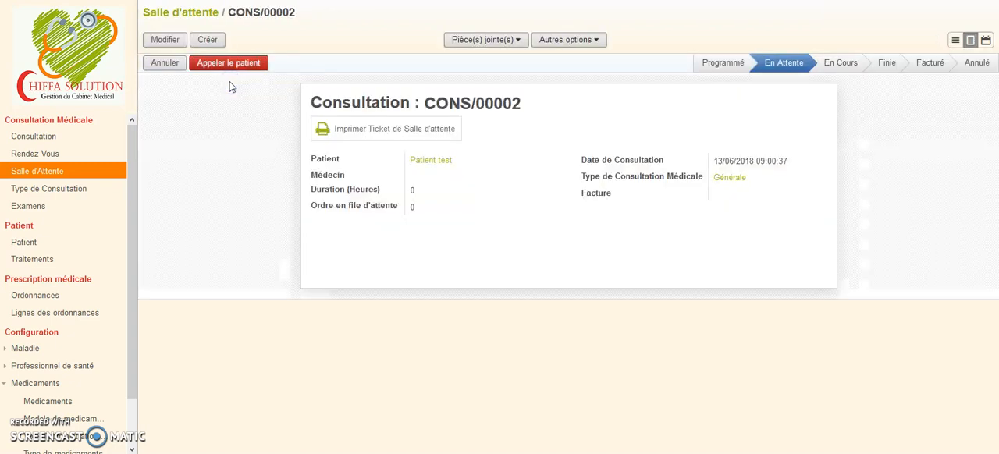
pyautogui.click(245, 72)
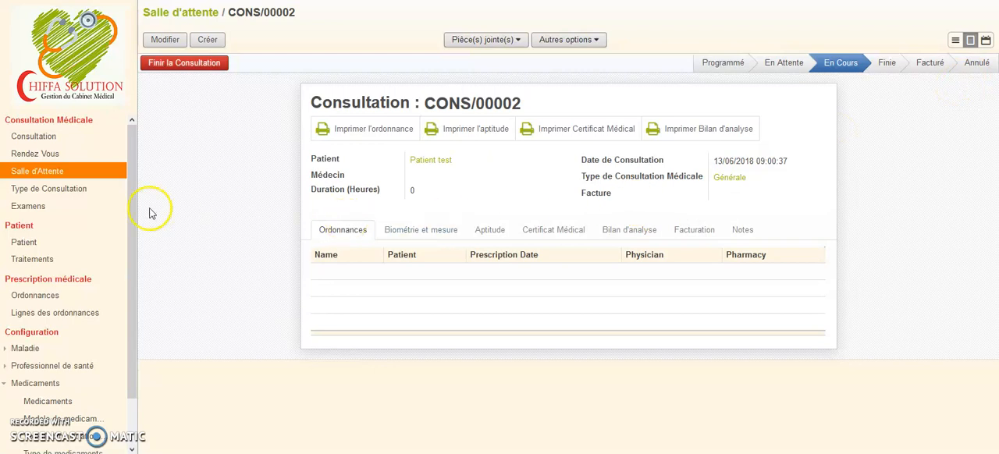
# Edit Patient test's ongoing consultation record, assigning the listed doctor as Médecin and setting the duration to 1 hour.
pyautogui.click(71, 139)
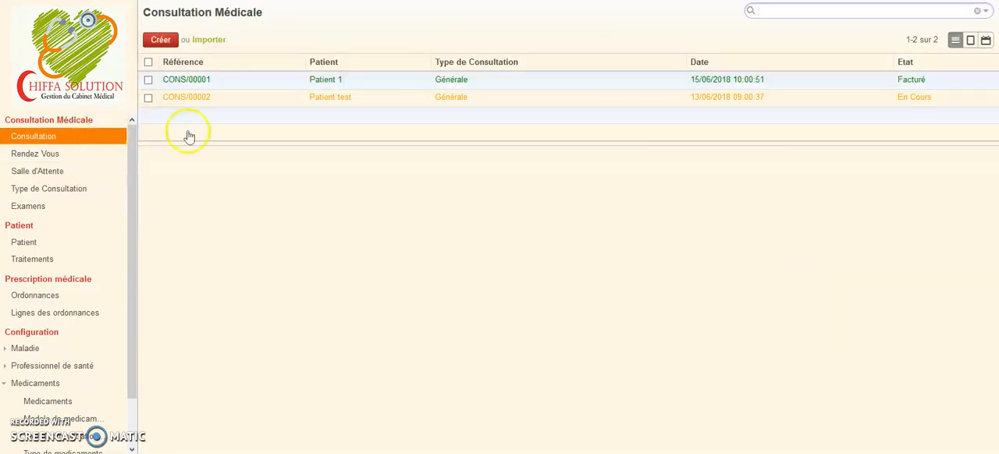
pyautogui.click(265, 98)
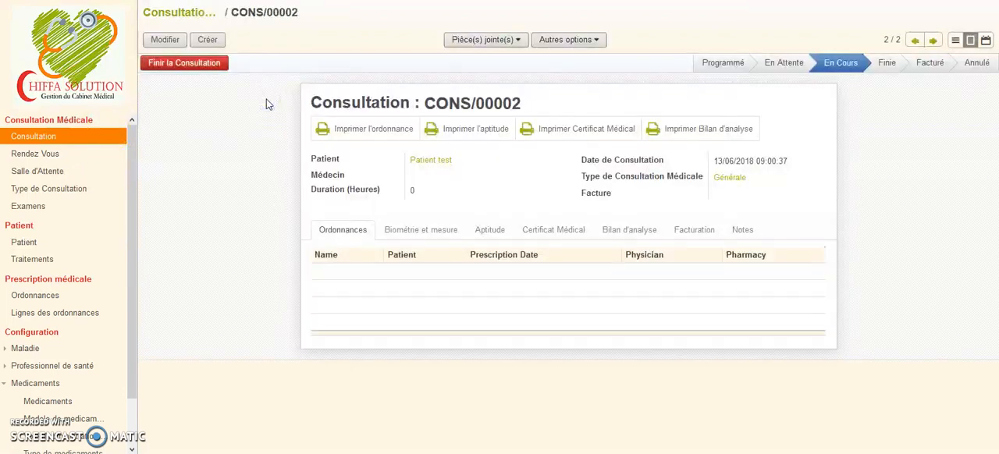
pyautogui.click(162, 40)
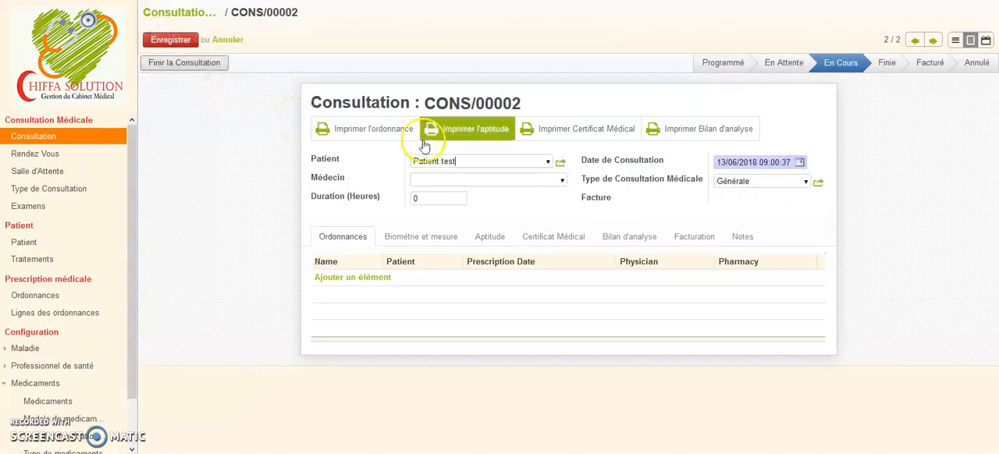
pyautogui.click(560, 181)
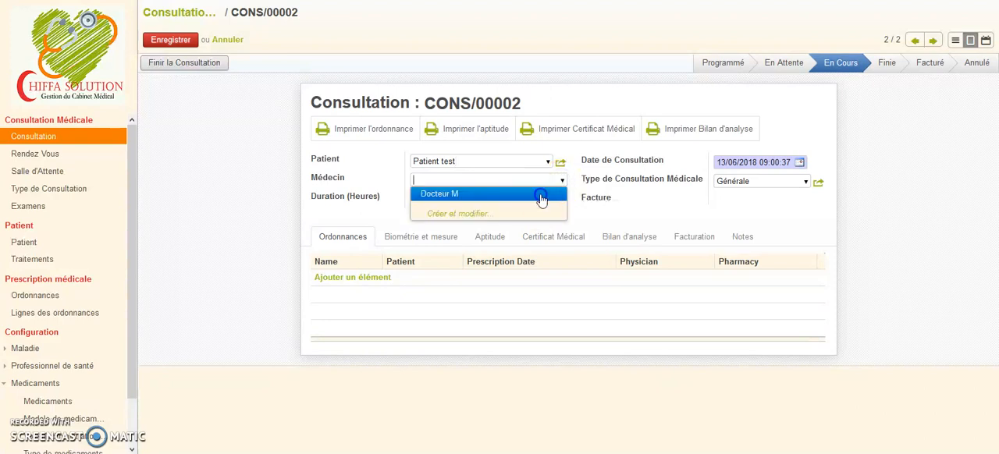
pyautogui.click(540, 195)
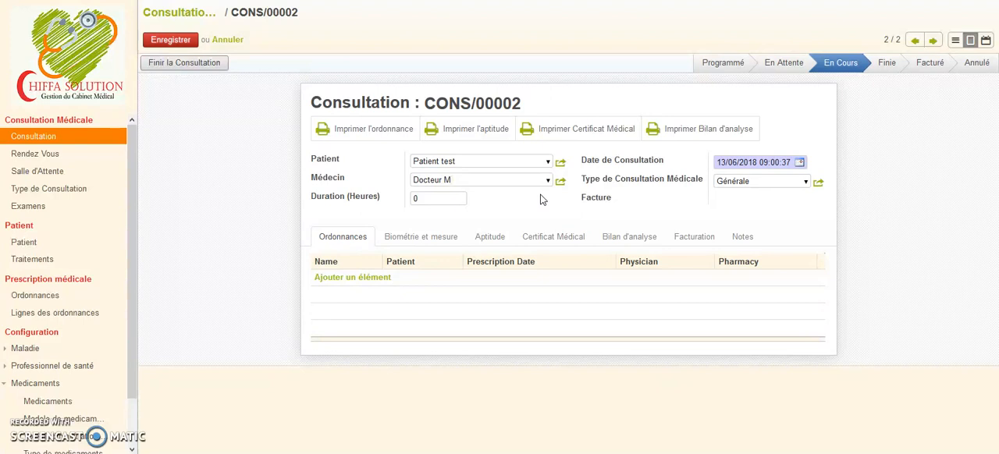
pyautogui.click(437, 199)
pyautogui.press('BackSpace')
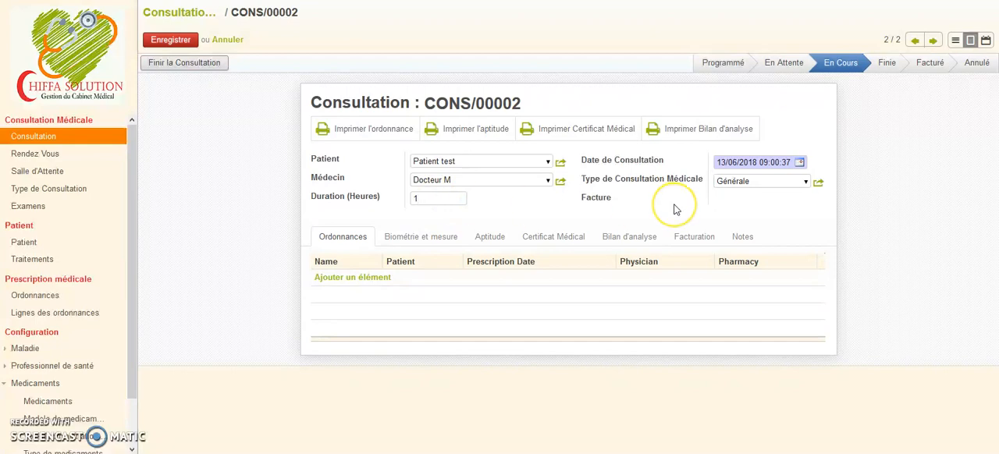
pyautogui.click(737, 163)
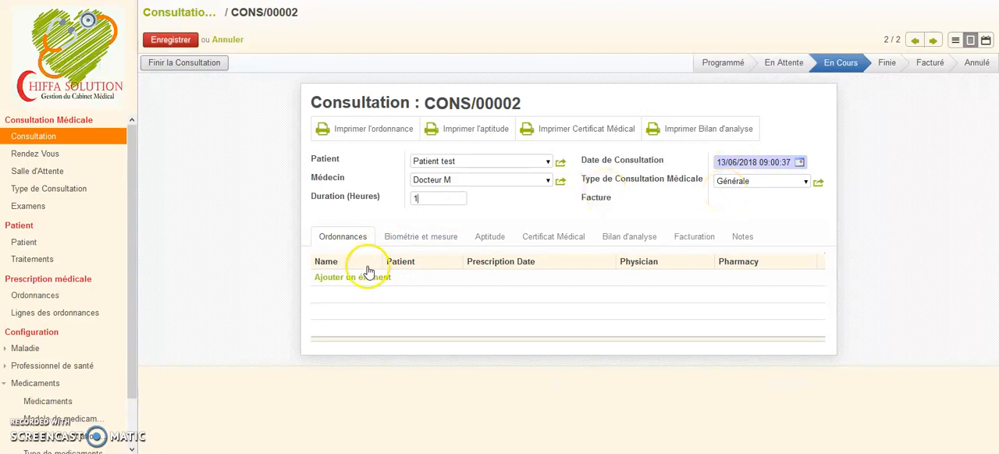
# Create a prescription for the consultation with two order lines: Sirop toplexil and Dolipranne 1000.
pyautogui.click(348, 281)
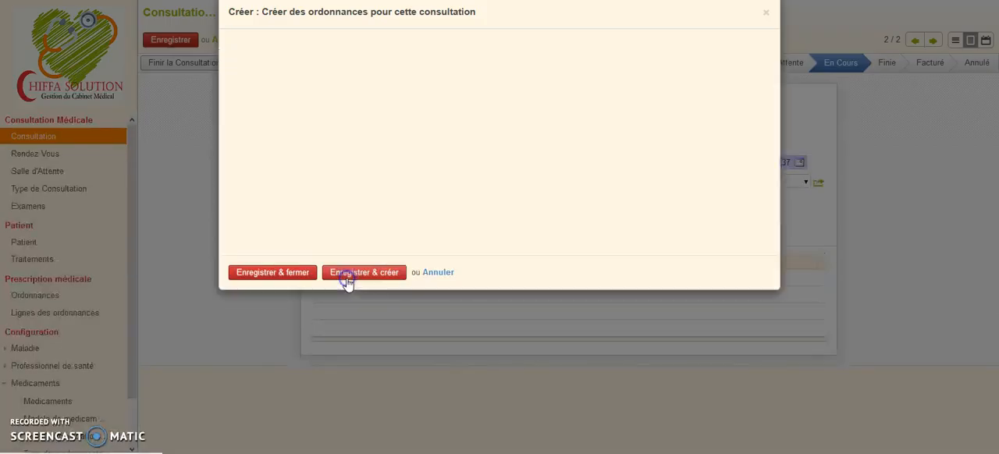
pyautogui.click(311, 225)
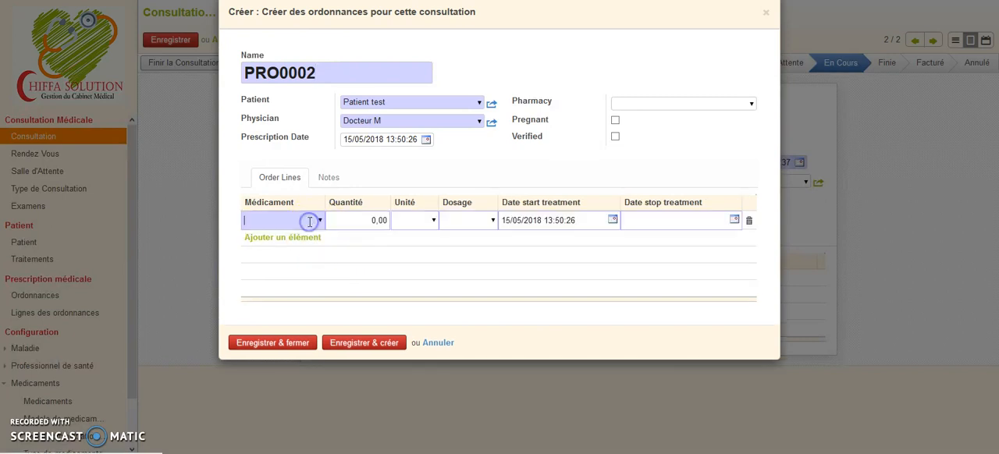
pyautogui.click(320, 222)
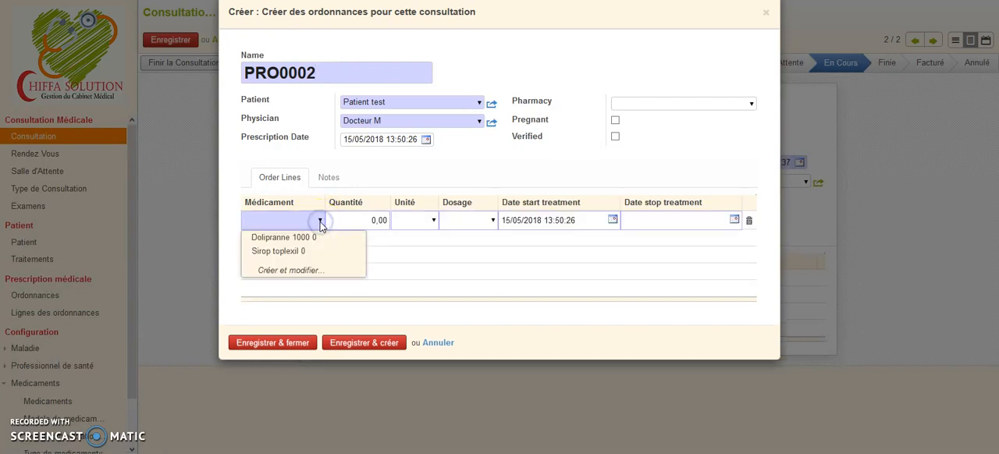
pyautogui.click(302, 251)
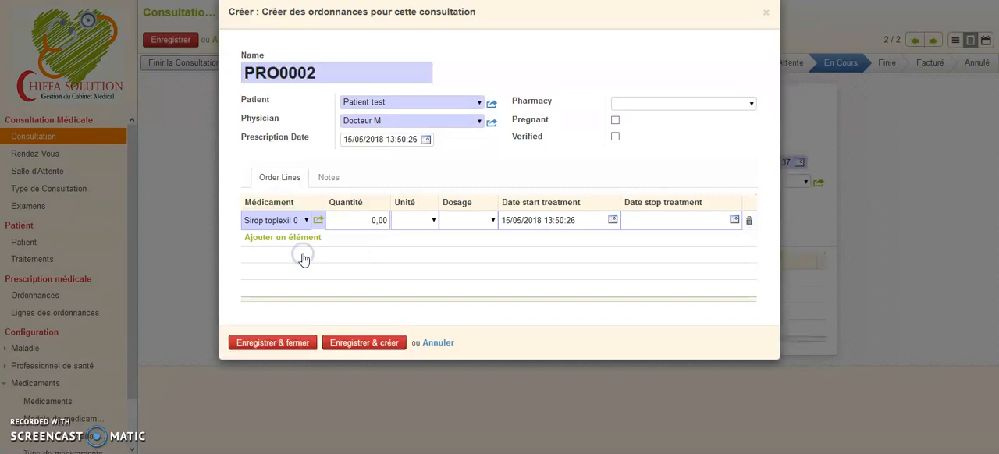
pyautogui.click(312, 242)
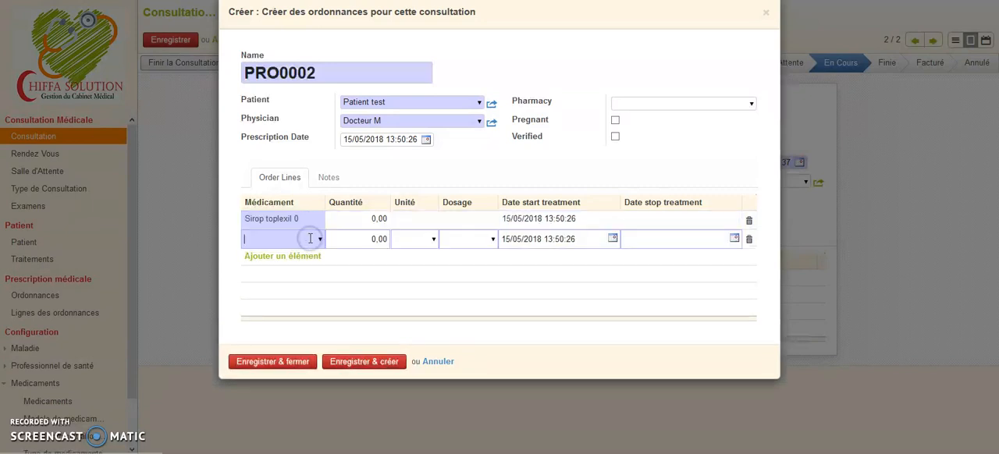
pyautogui.click(320, 238)
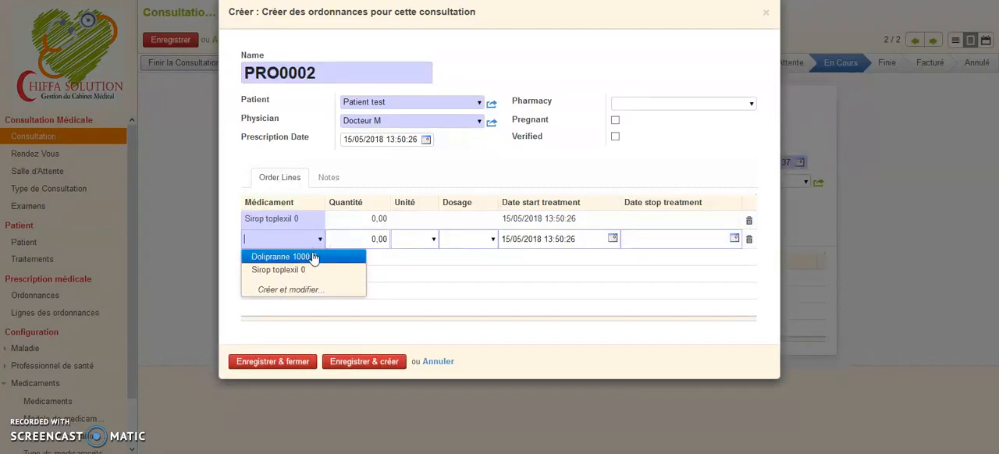
pyautogui.click(314, 257)
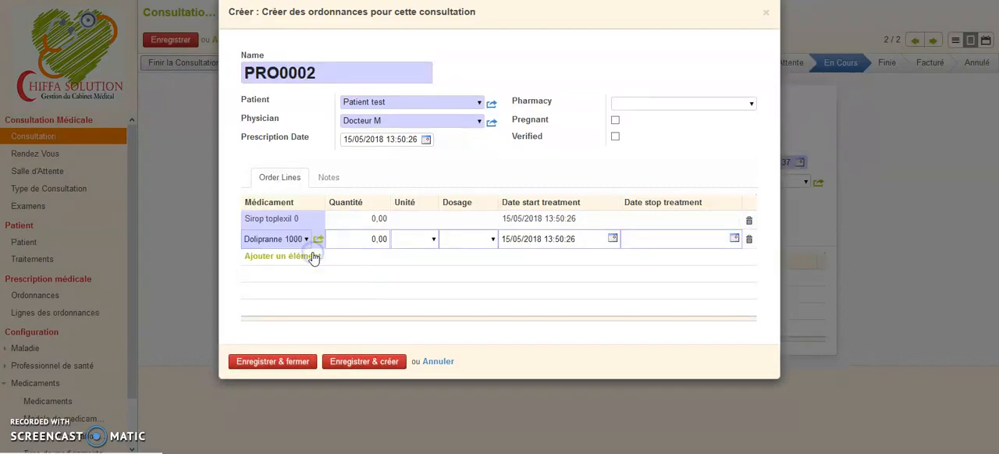
# Fill in the Sirop toplexil line with quantity 1, unit Unité, and dosage 2 times per day.
pyautogui.click(372, 220)
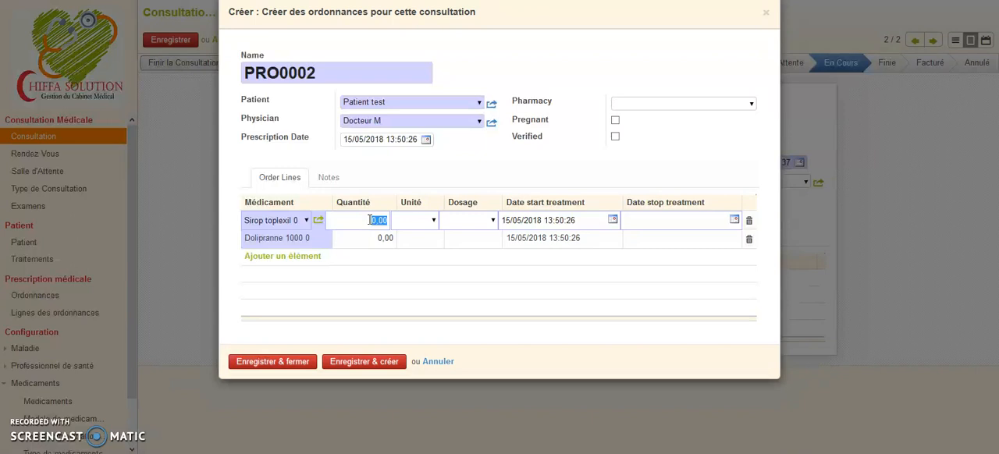
pyautogui.write('1')
pyautogui.click(423, 221)
pyautogui.write('un')
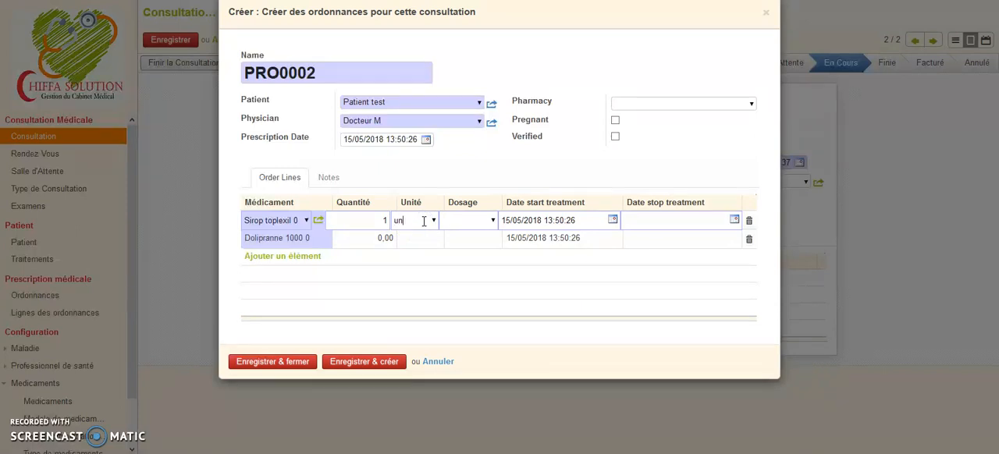
pyautogui.write('i')
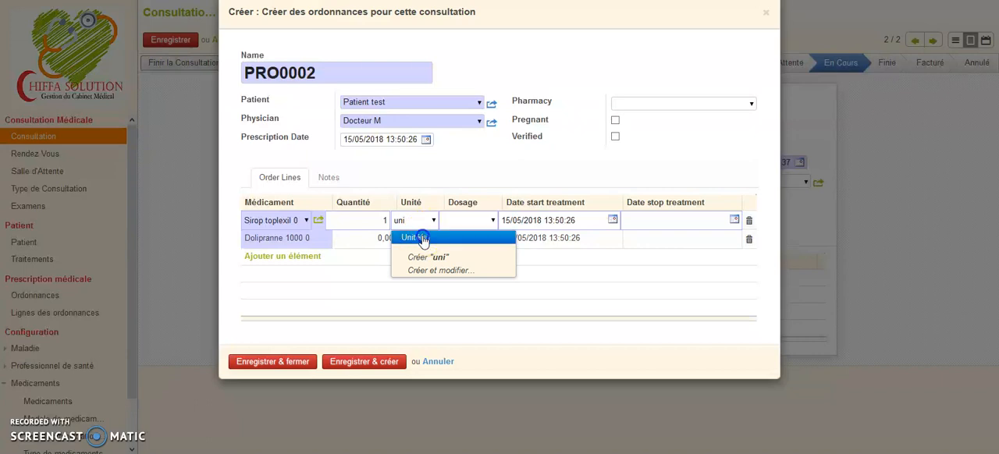
pyautogui.click(421, 237)
pyautogui.click(493, 220)
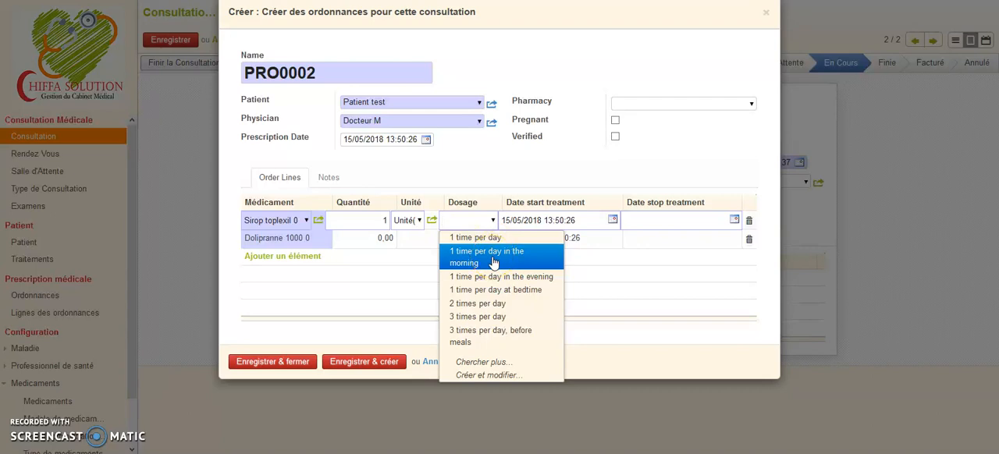
pyautogui.click(479, 303)
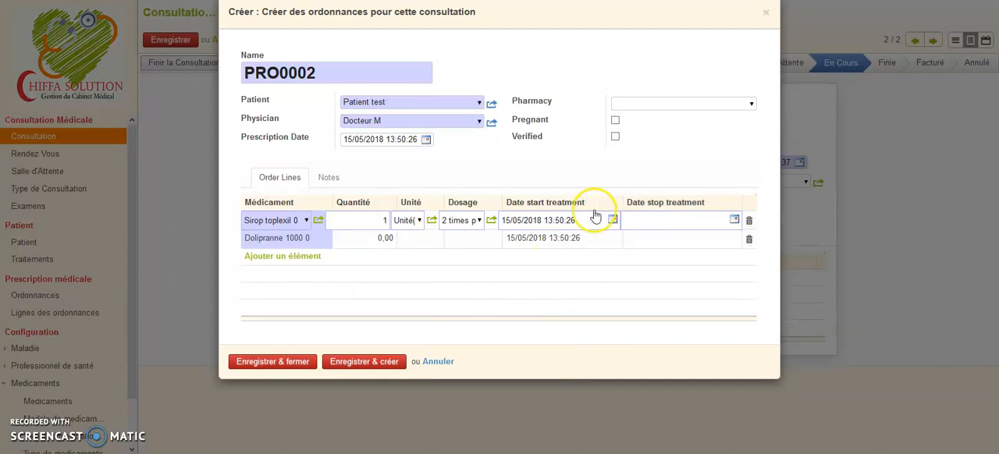
# Set the Sirop toplexil treatment to start on 15/06/2018 and stop on 17/06/2018.
pyautogui.click(520, 221)
pyautogui.press('BackSpace')
pyautogui.write('6')
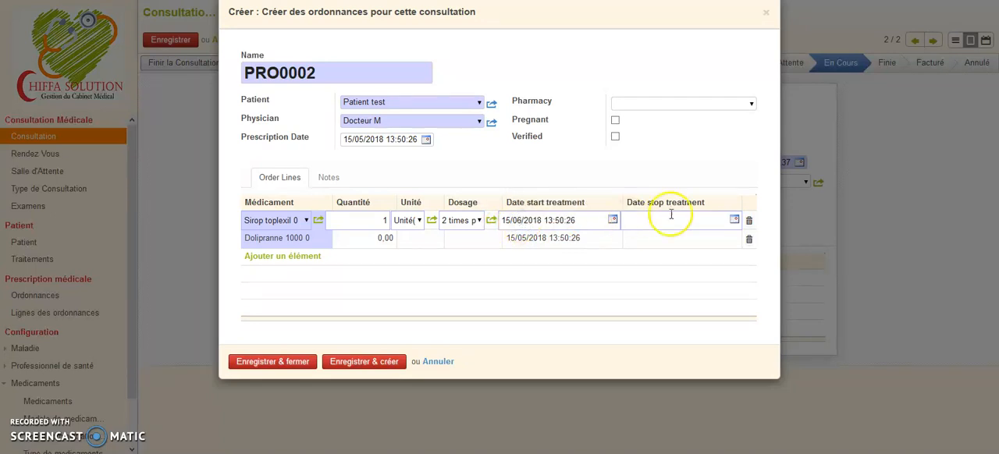
pyautogui.click(734, 220)
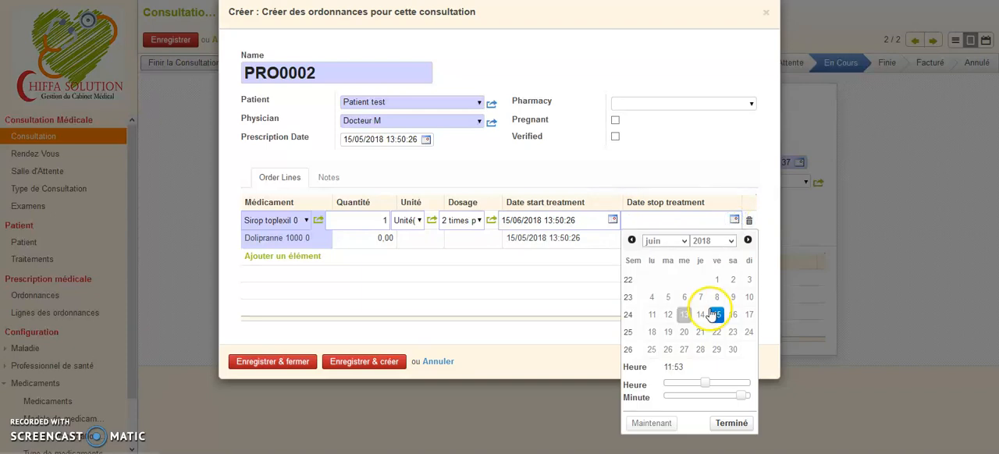
pyautogui.click(734, 315)
pyautogui.click(748, 314)
pyautogui.click(731, 422)
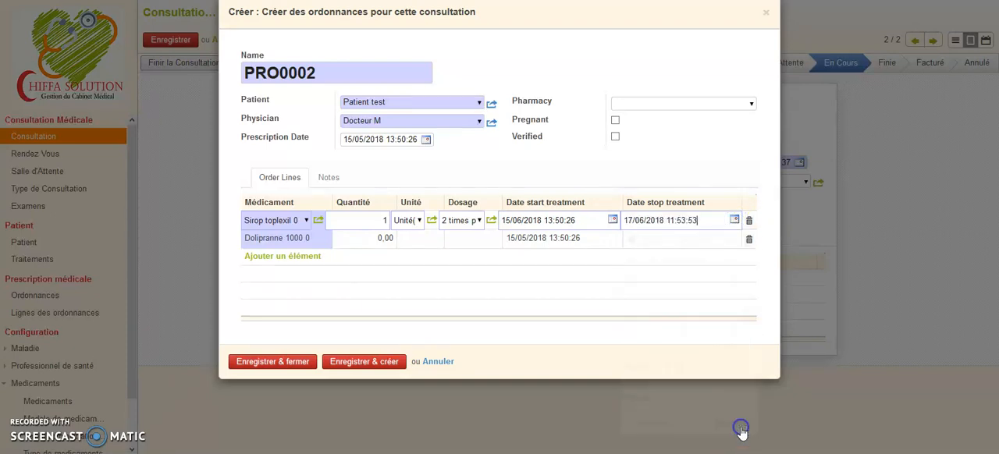
# Fill in the Dolipranne 1000 line with quantity 1, unit Unité(s), and dosage 1 time per day.
pyautogui.click(374, 238)
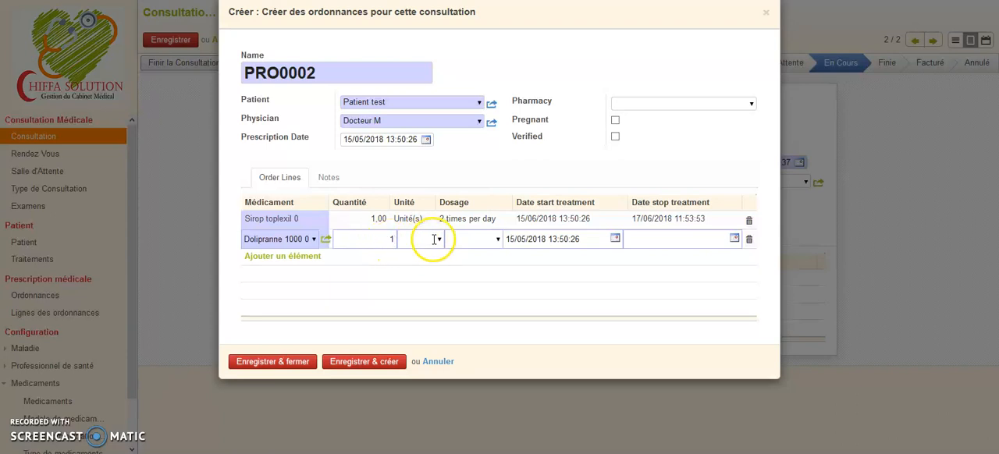
pyautogui.click(440, 239)
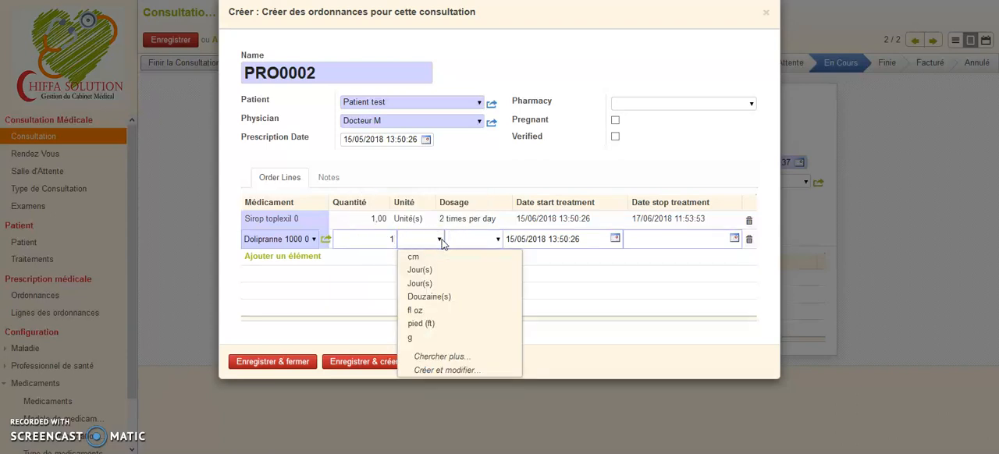
pyautogui.write('u')
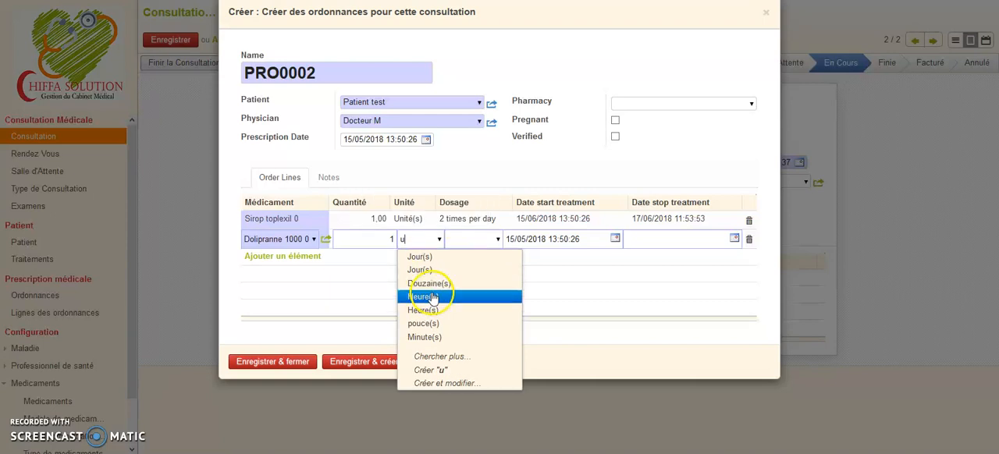
pyautogui.write('n')
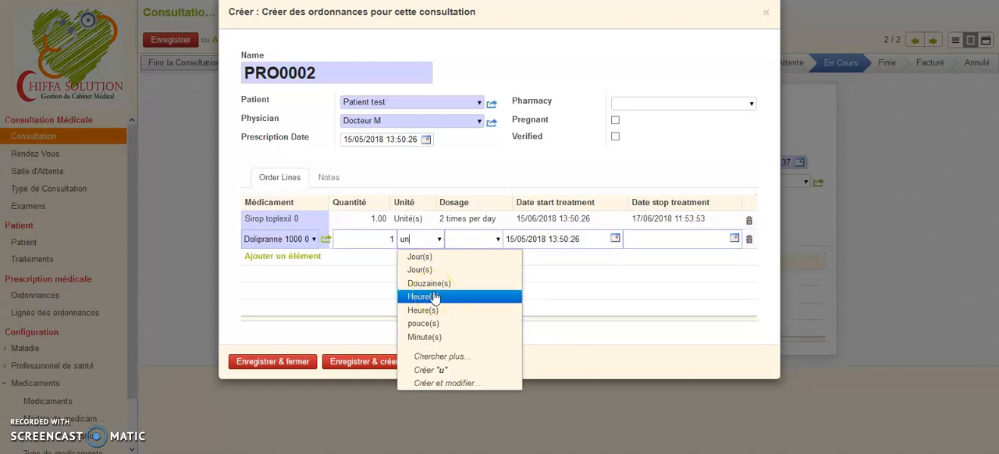
pyautogui.click(458, 257)
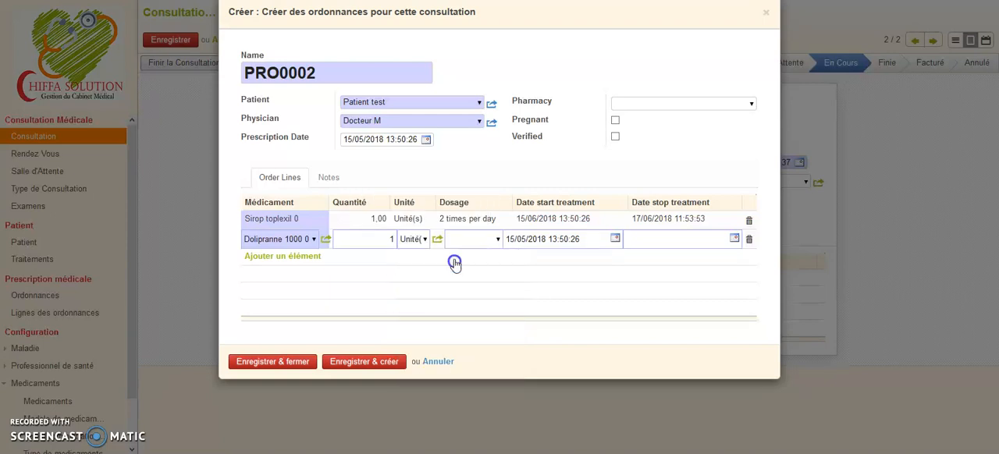
pyautogui.click(498, 238)
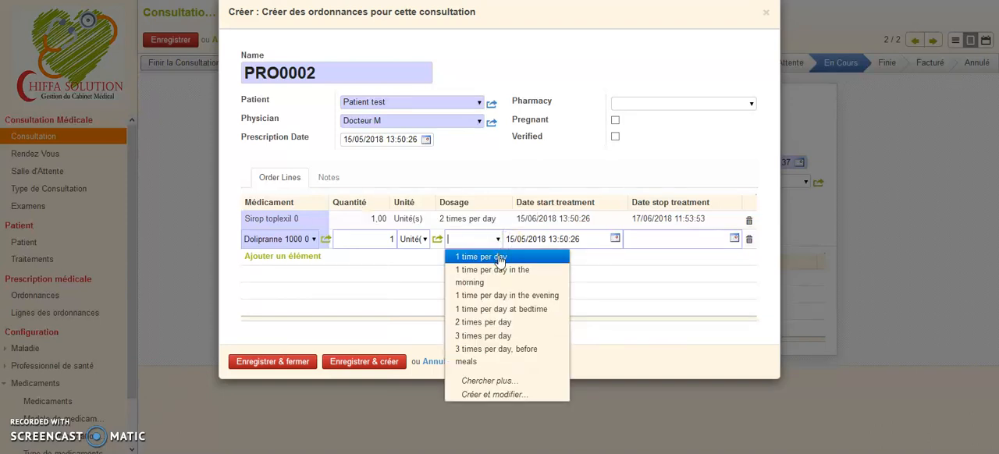
pyautogui.click(499, 257)
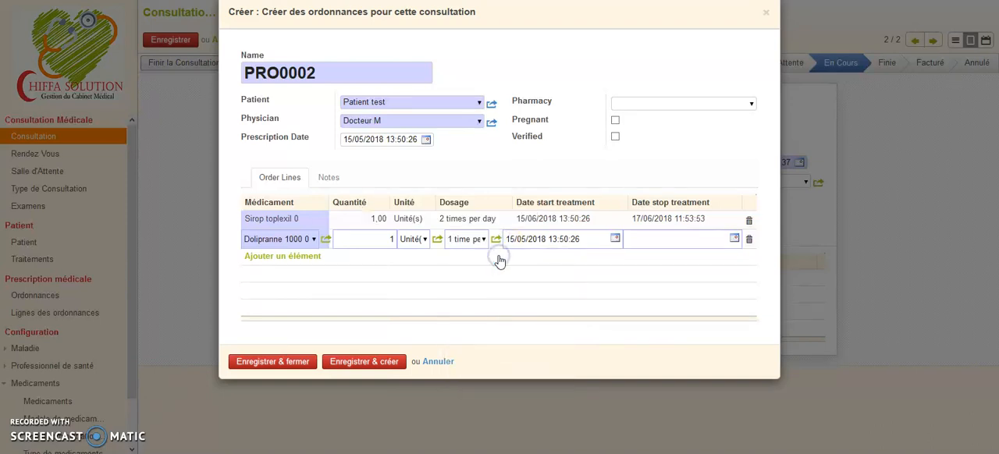
# Set the Dolipranne 1000 treatment to stop on 17/06/2018, and save and close the prescription.
pyautogui.click(735, 239)
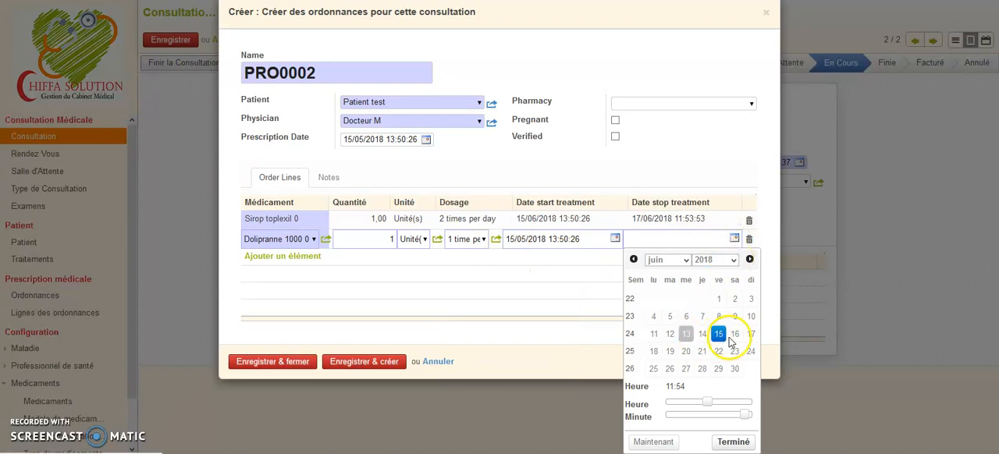
pyautogui.click(753, 335)
pyautogui.click(581, 373)
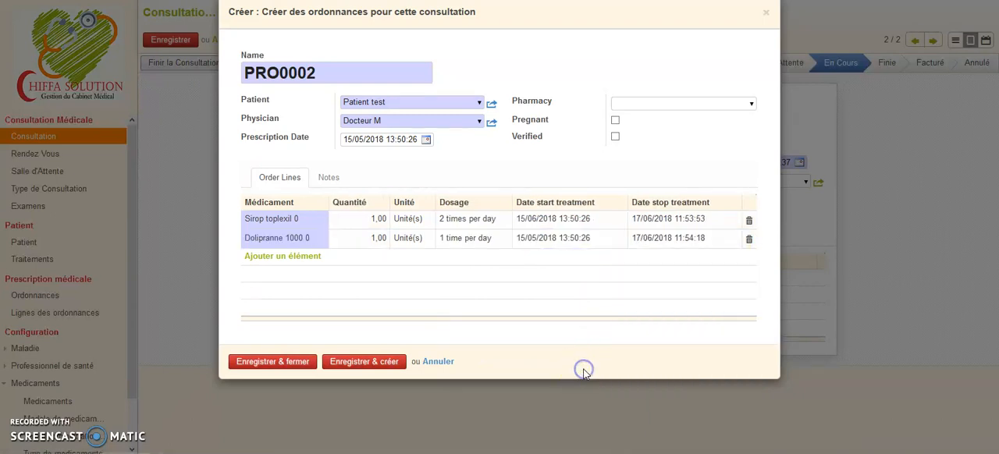
pyautogui.click(236, 371)
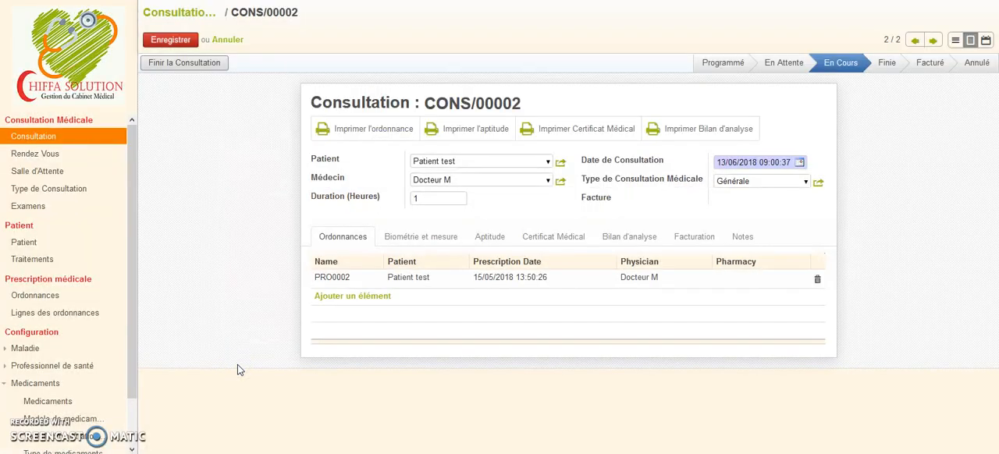
# Review the consultation's biometry, aptitude, medical certificate, analysis and billing sections, ending back at the prescriptions.
pyautogui.click(434, 244)
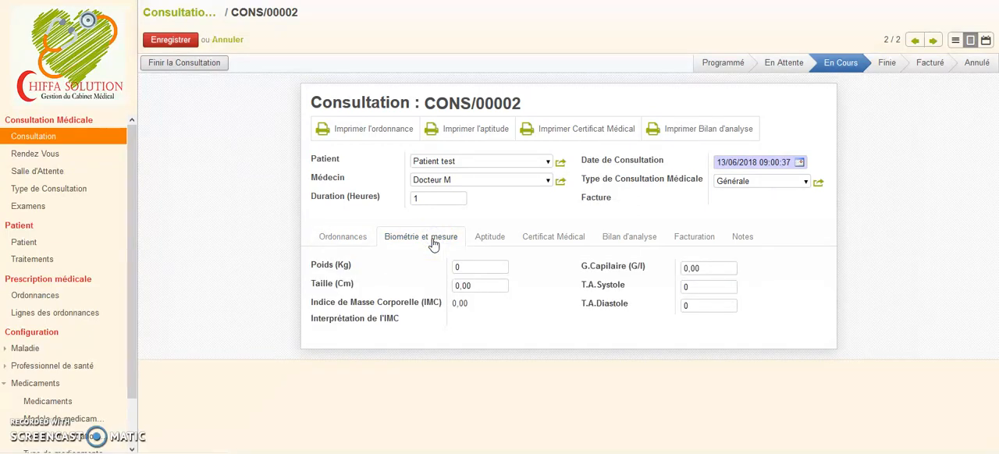
pyautogui.click(498, 244)
pyautogui.click(498, 259)
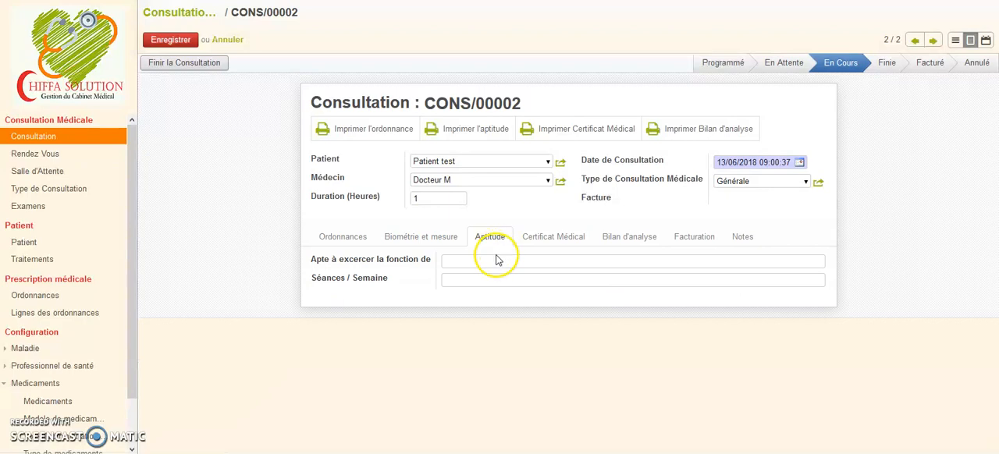
pyautogui.click(539, 241)
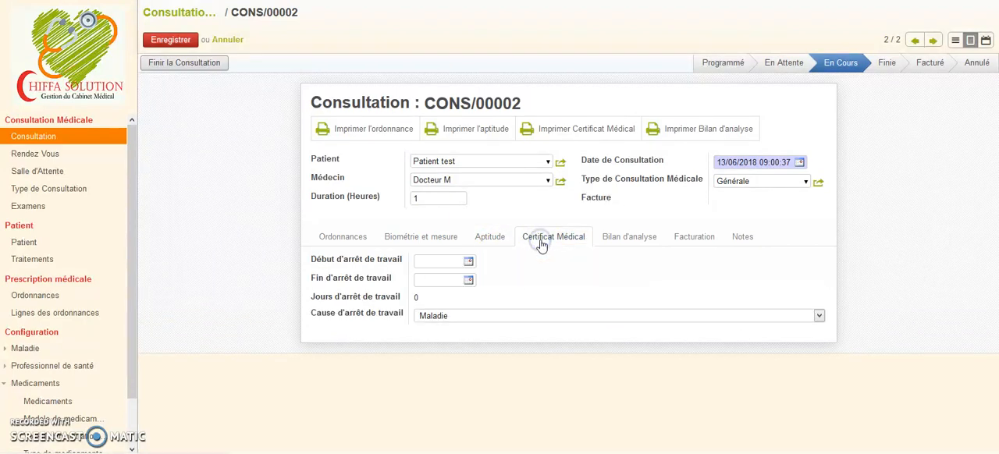
pyautogui.click(618, 238)
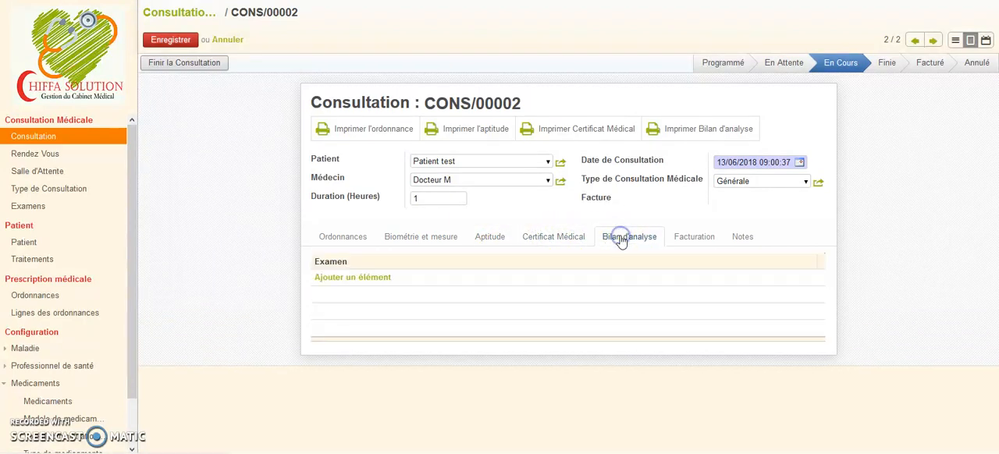
pyautogui.click(693, 236)
pyautogui.click(335, 238)
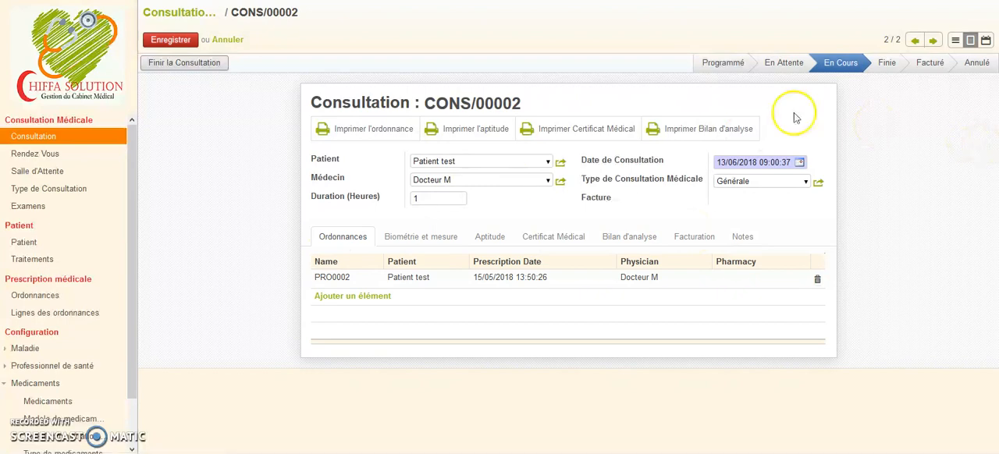
# Save the consultation and generate the printable ordonnance, closing it after checking its contents.
pyautogui.click(173, 42)
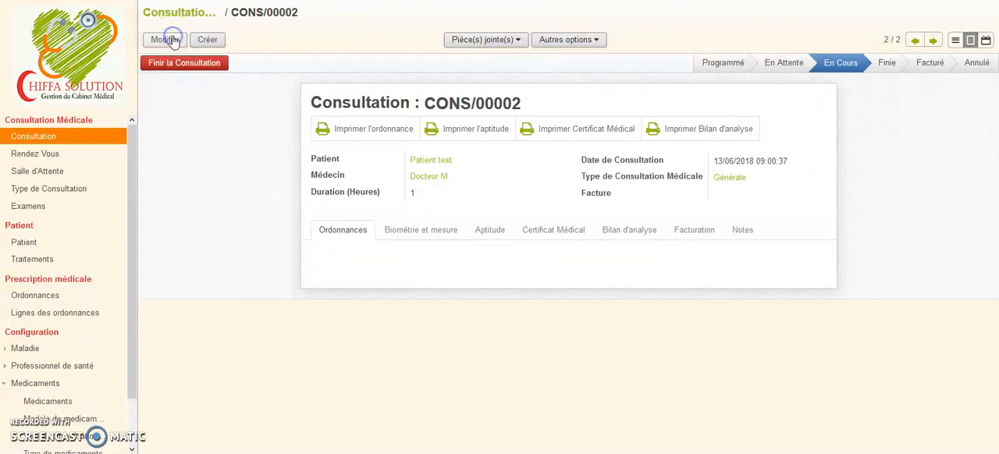
pyautogui.click(395, 128)
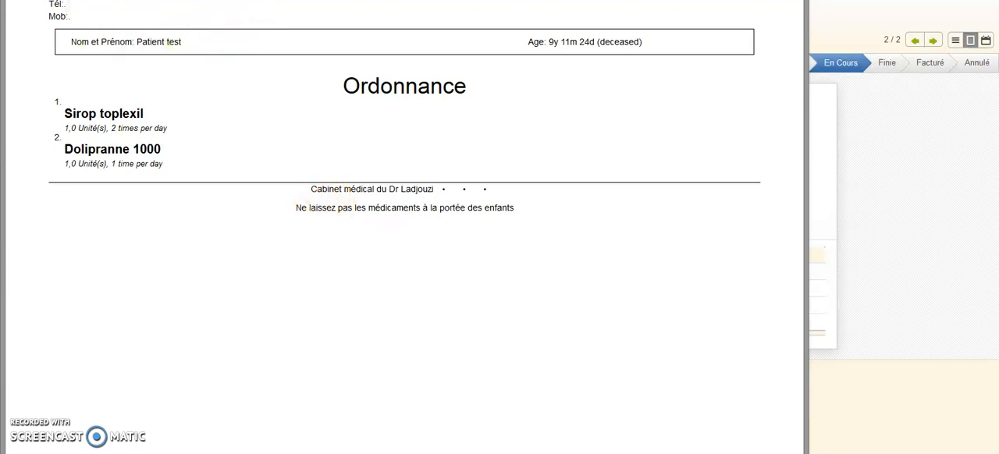
pyautogui.moveTo(278, 0); pyautogui.dragTo(296, 0)
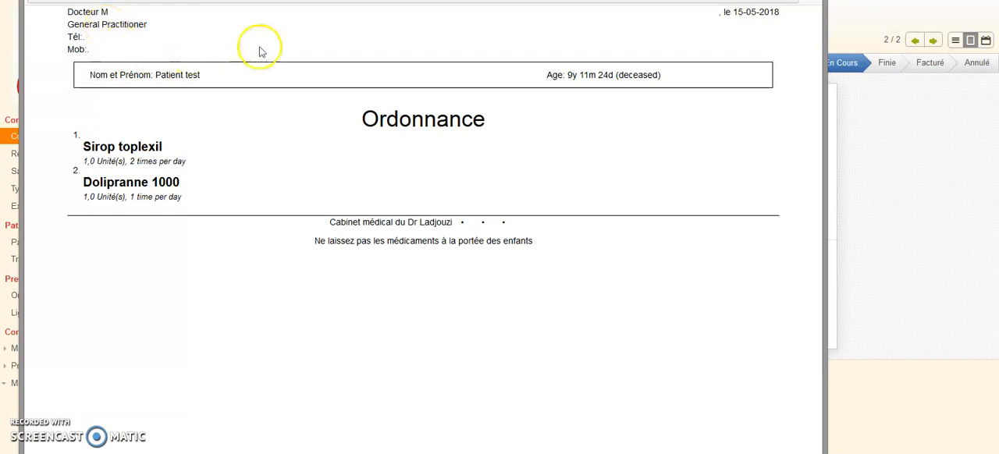
pyautogui.click(810, 0)
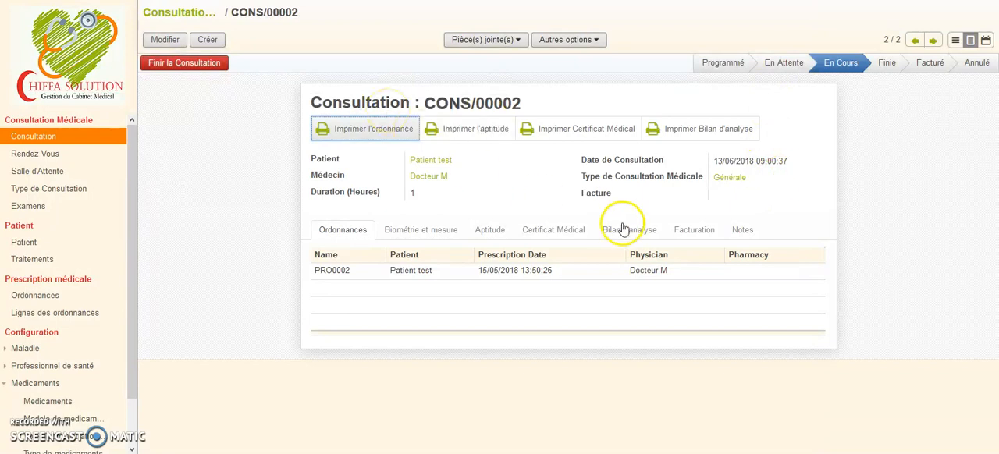
# Edit the consultation's billing and add a Service line with a unit price of 2000.
pyautogui.click(693, 231)
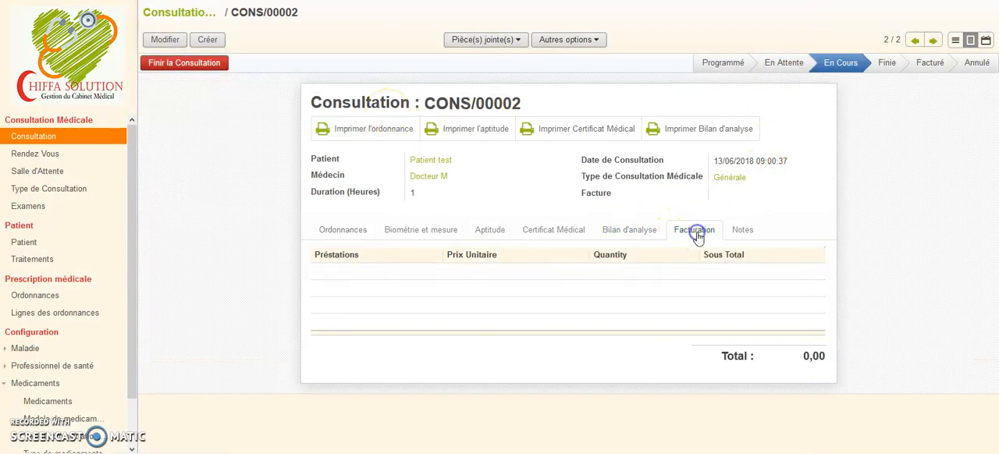
pyautogui.click(160, 40)
pyautogui.click(336, 279)
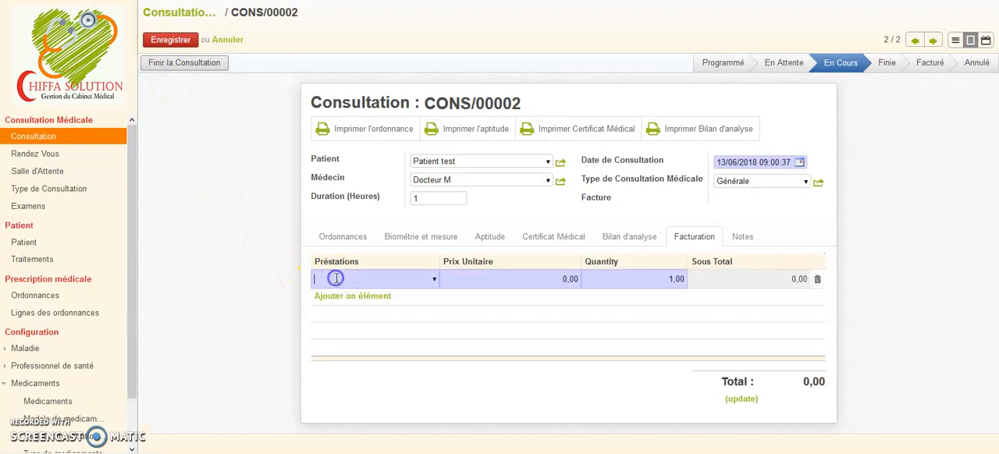
pyautogui.click(434, 282)
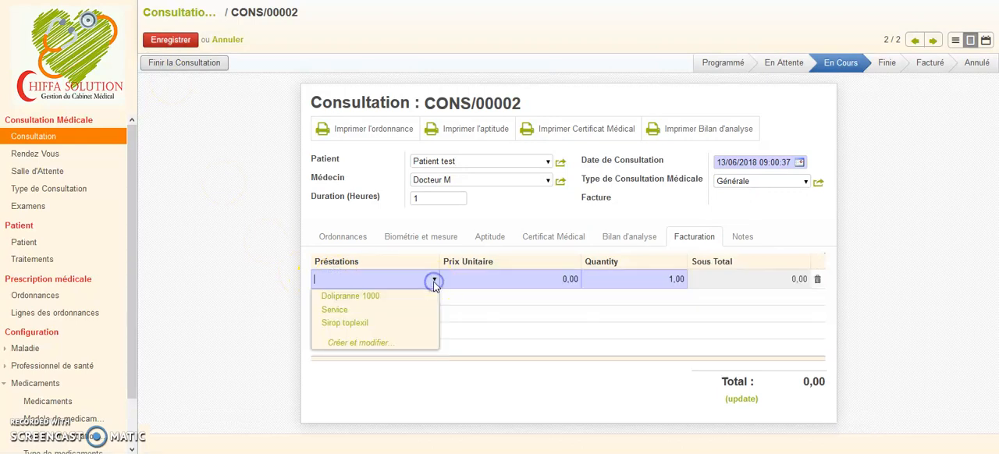
pyautogui.click(400, 310)
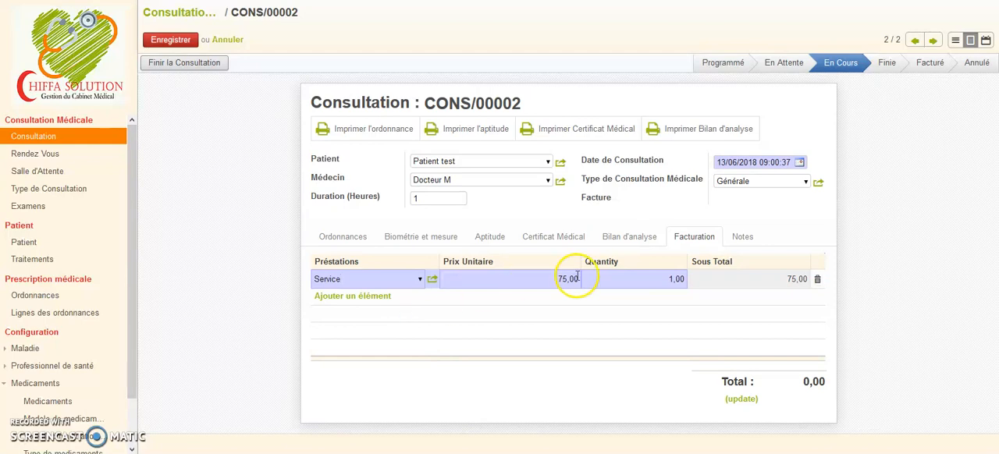
pyautogui.moveTo(546, 279); pyautogui.dragTo(582, 279)
pyautogui.write('2000')
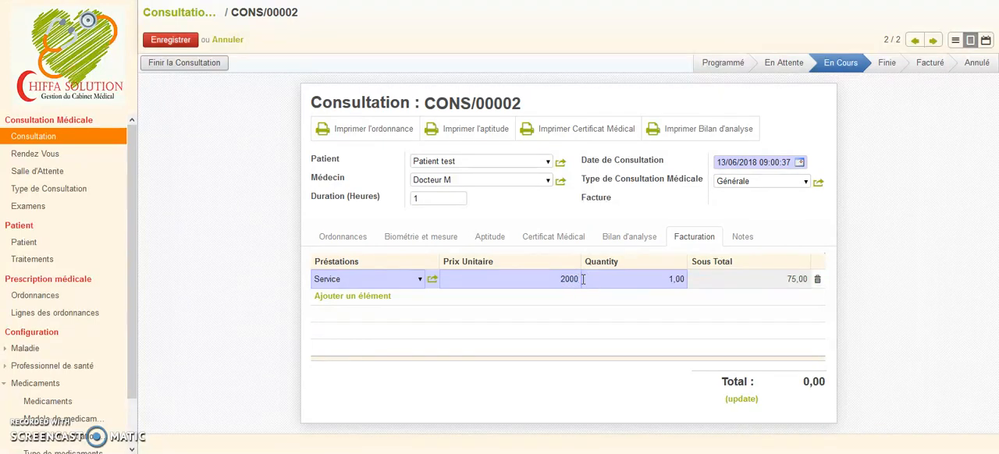
# Add a Sirop toplexil line to the consultation's billing and save the record.
pyautogui.click(381, 299)
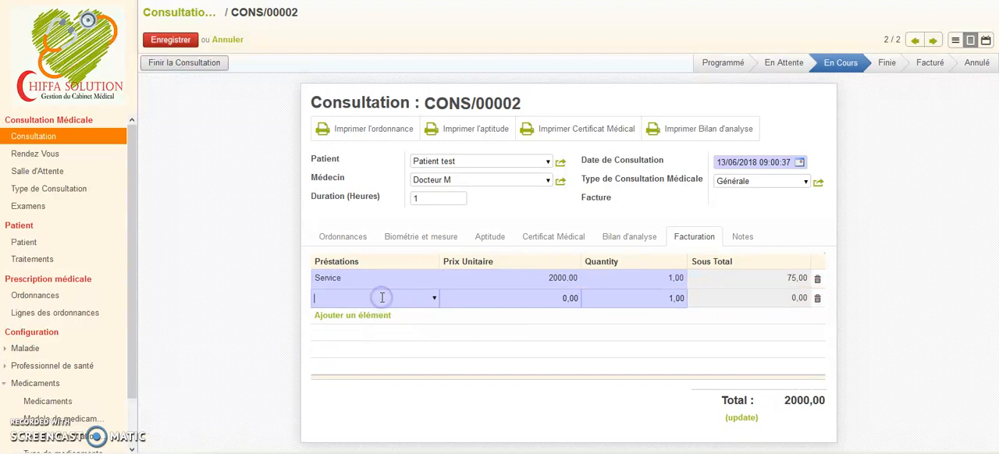
pyautogui.click(418, 299)
pyautogui.click(433, 298)
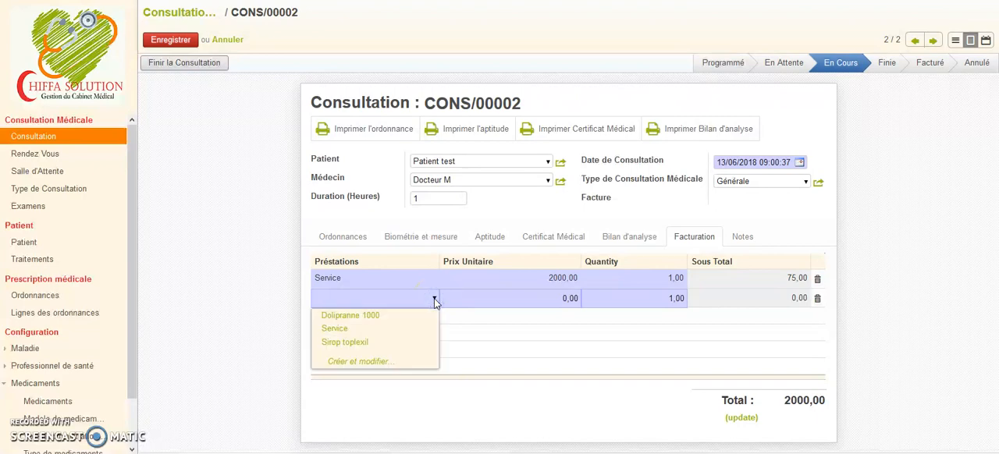
pyautogui.click(402, 341)
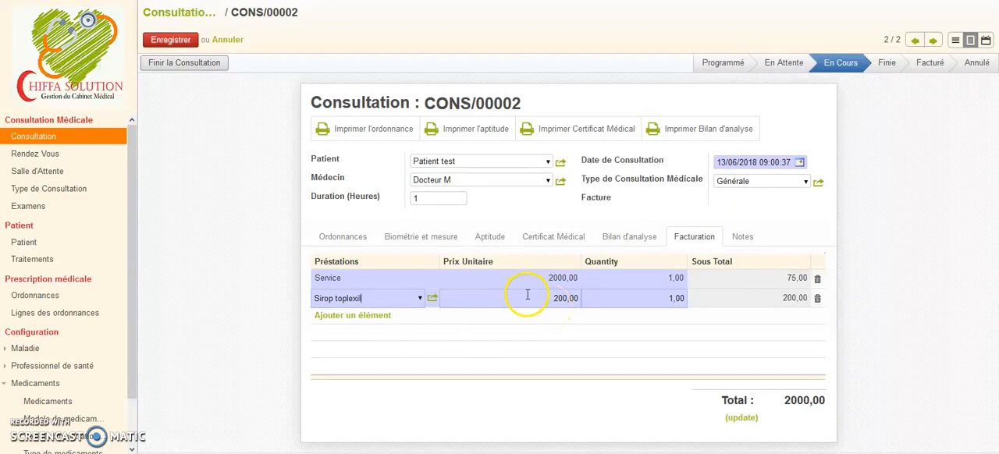
pyautogui.click(176, 41)
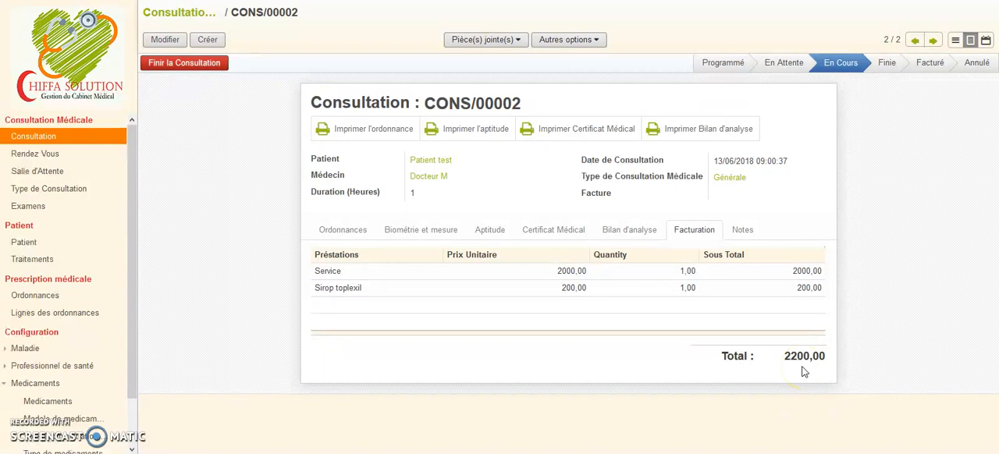
# Finish and invoice the consultation, and validate the draft patient invoice for Patient test.
pyautogui.click(217, 64)
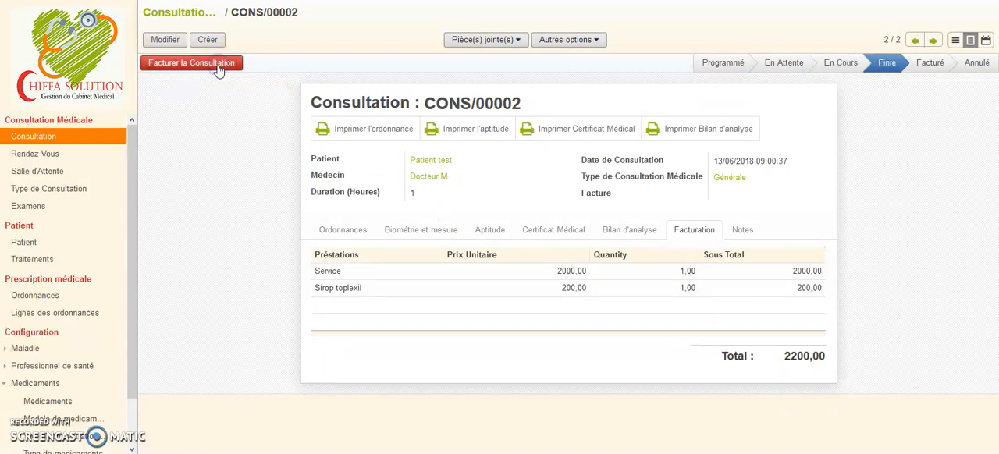
pyautogui.click(219, 65)
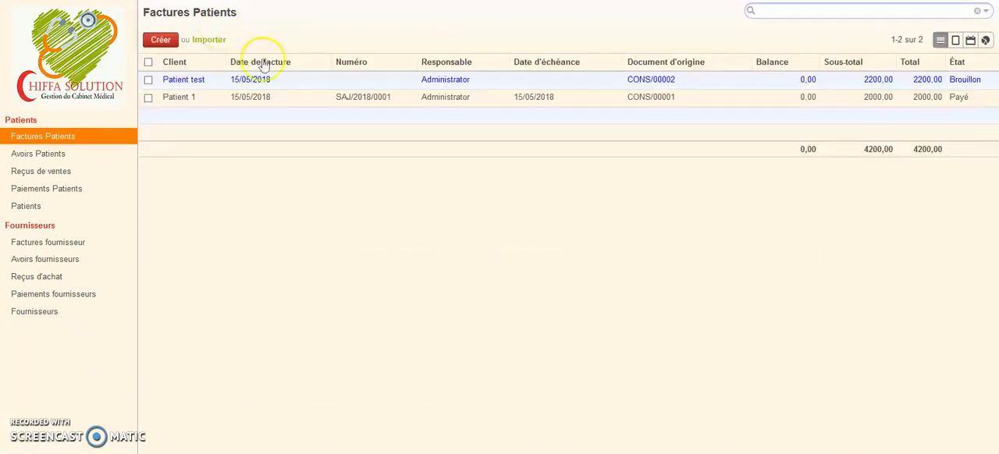
pyautogui.click(310, 86)
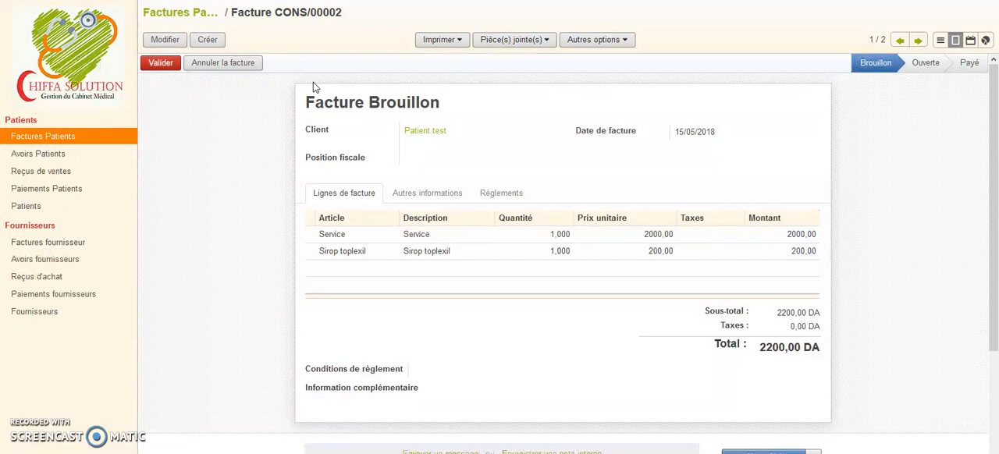
pyautogui.click(159, 68)
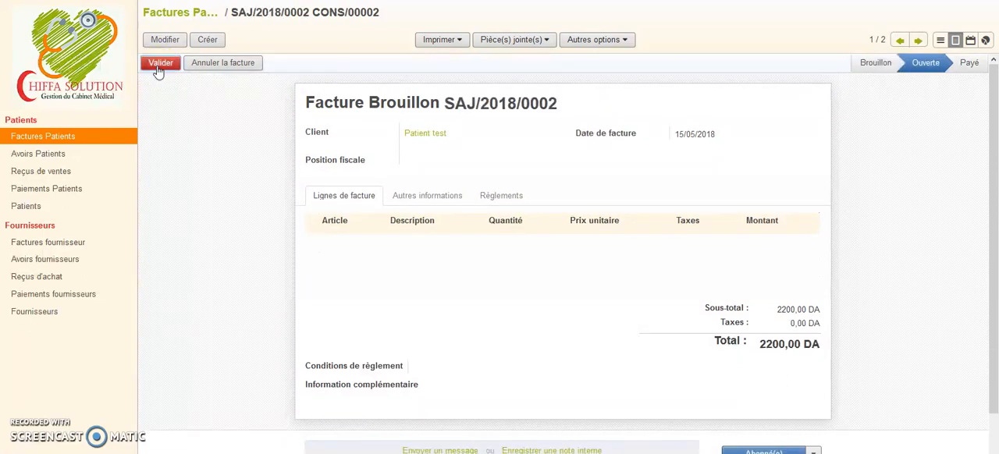
# Register the invoice payment with the Liquidités (DZD) method and return to the list of medical consultations.
pyautogui.click(342, 64)
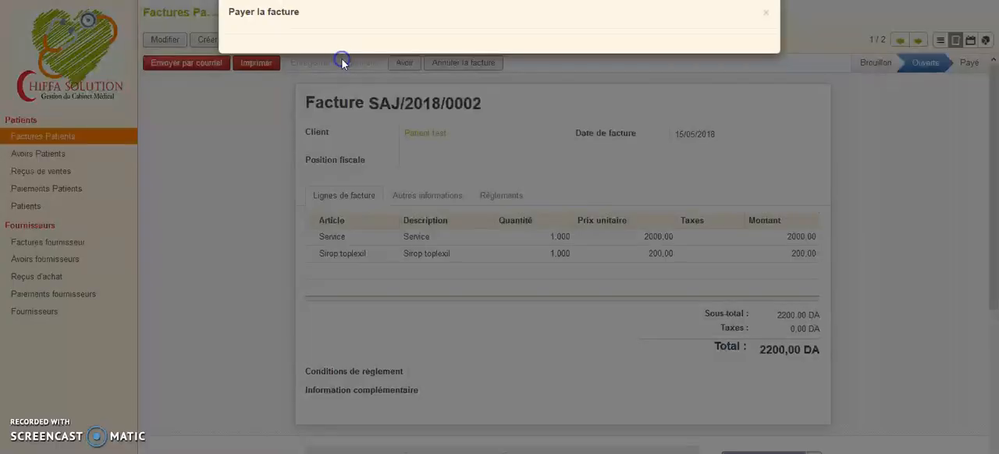
pyautogui.click(374, 92)
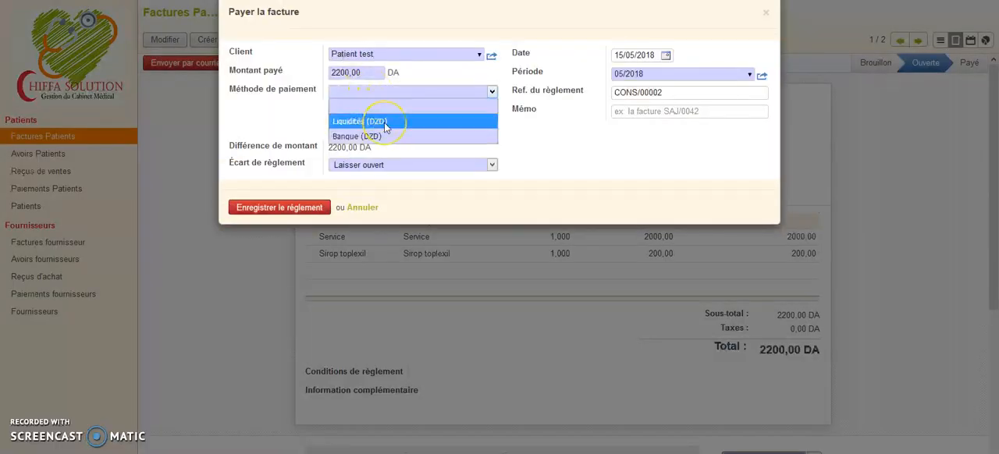
pyautogui.click(398, 122)
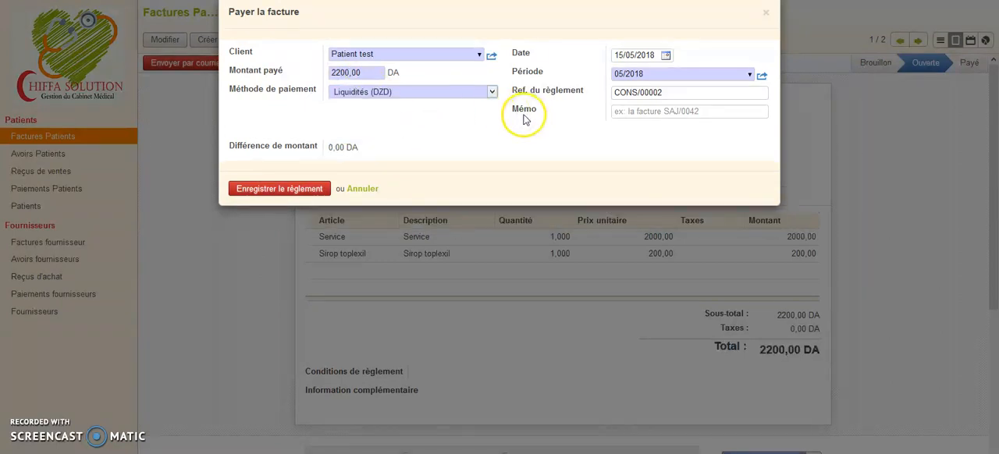
pyautogui.click(296, 195)
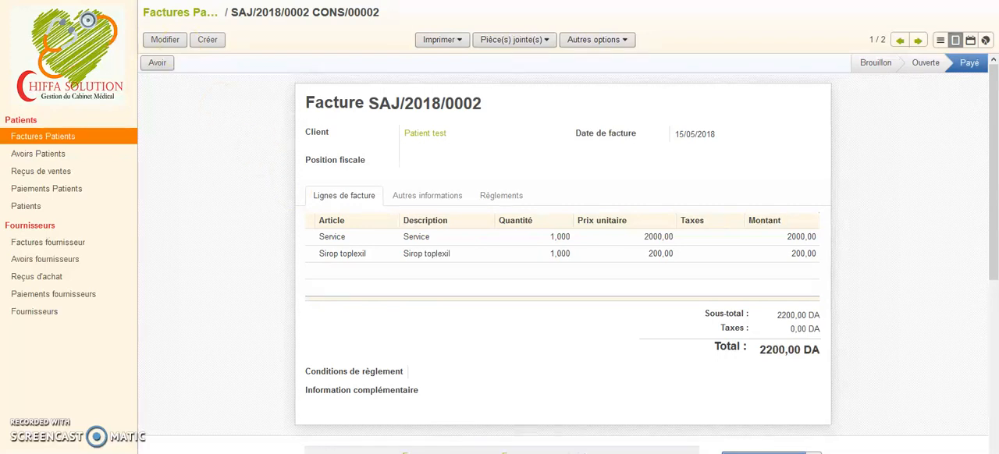
pyautogui.click(141, 1)
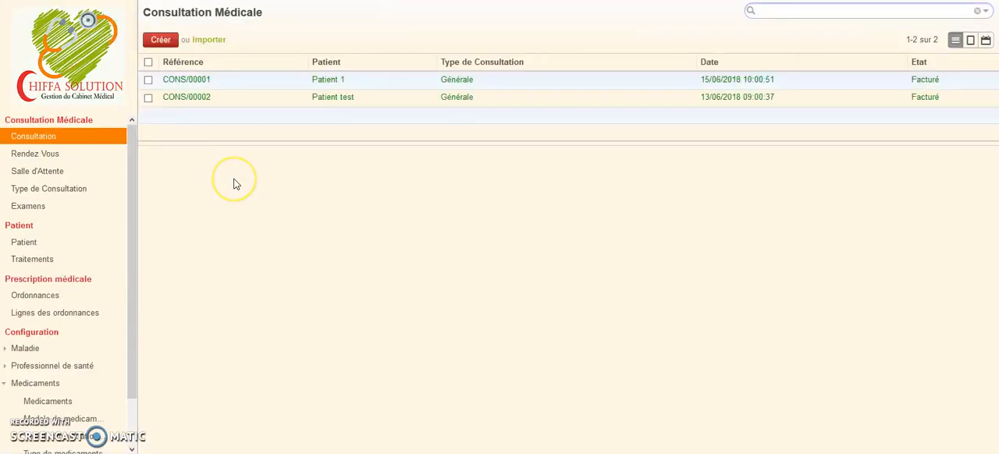